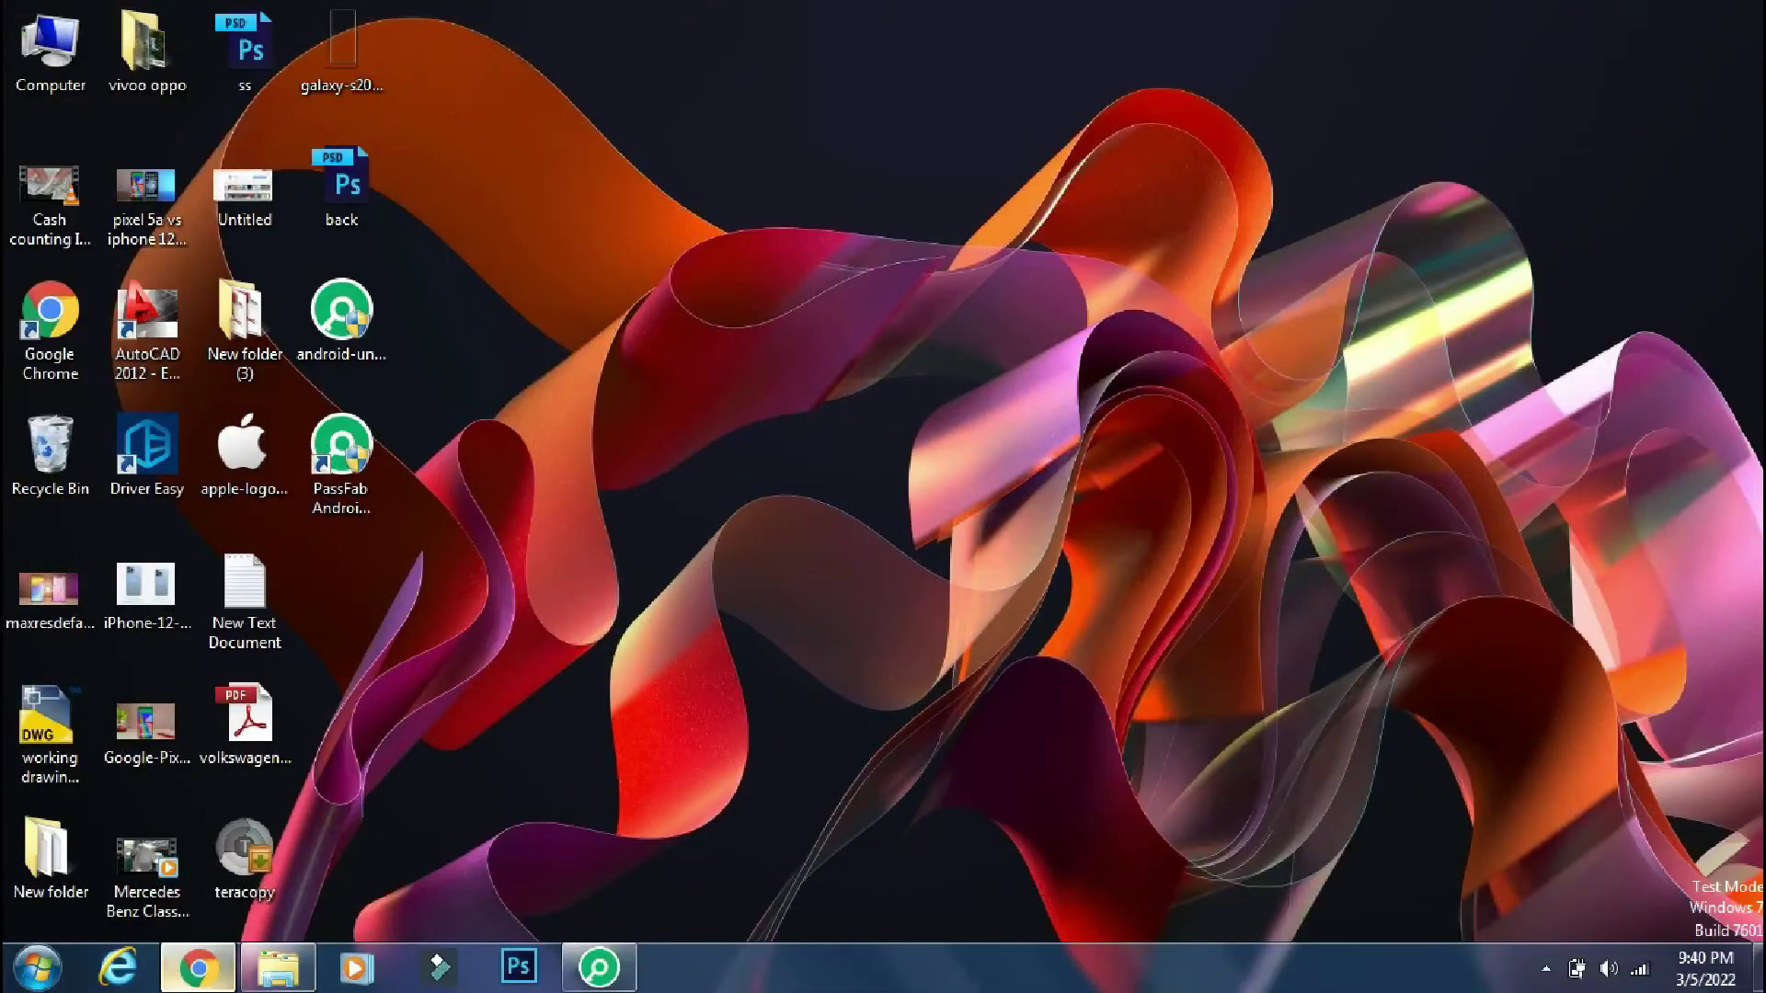
click(198, 966)
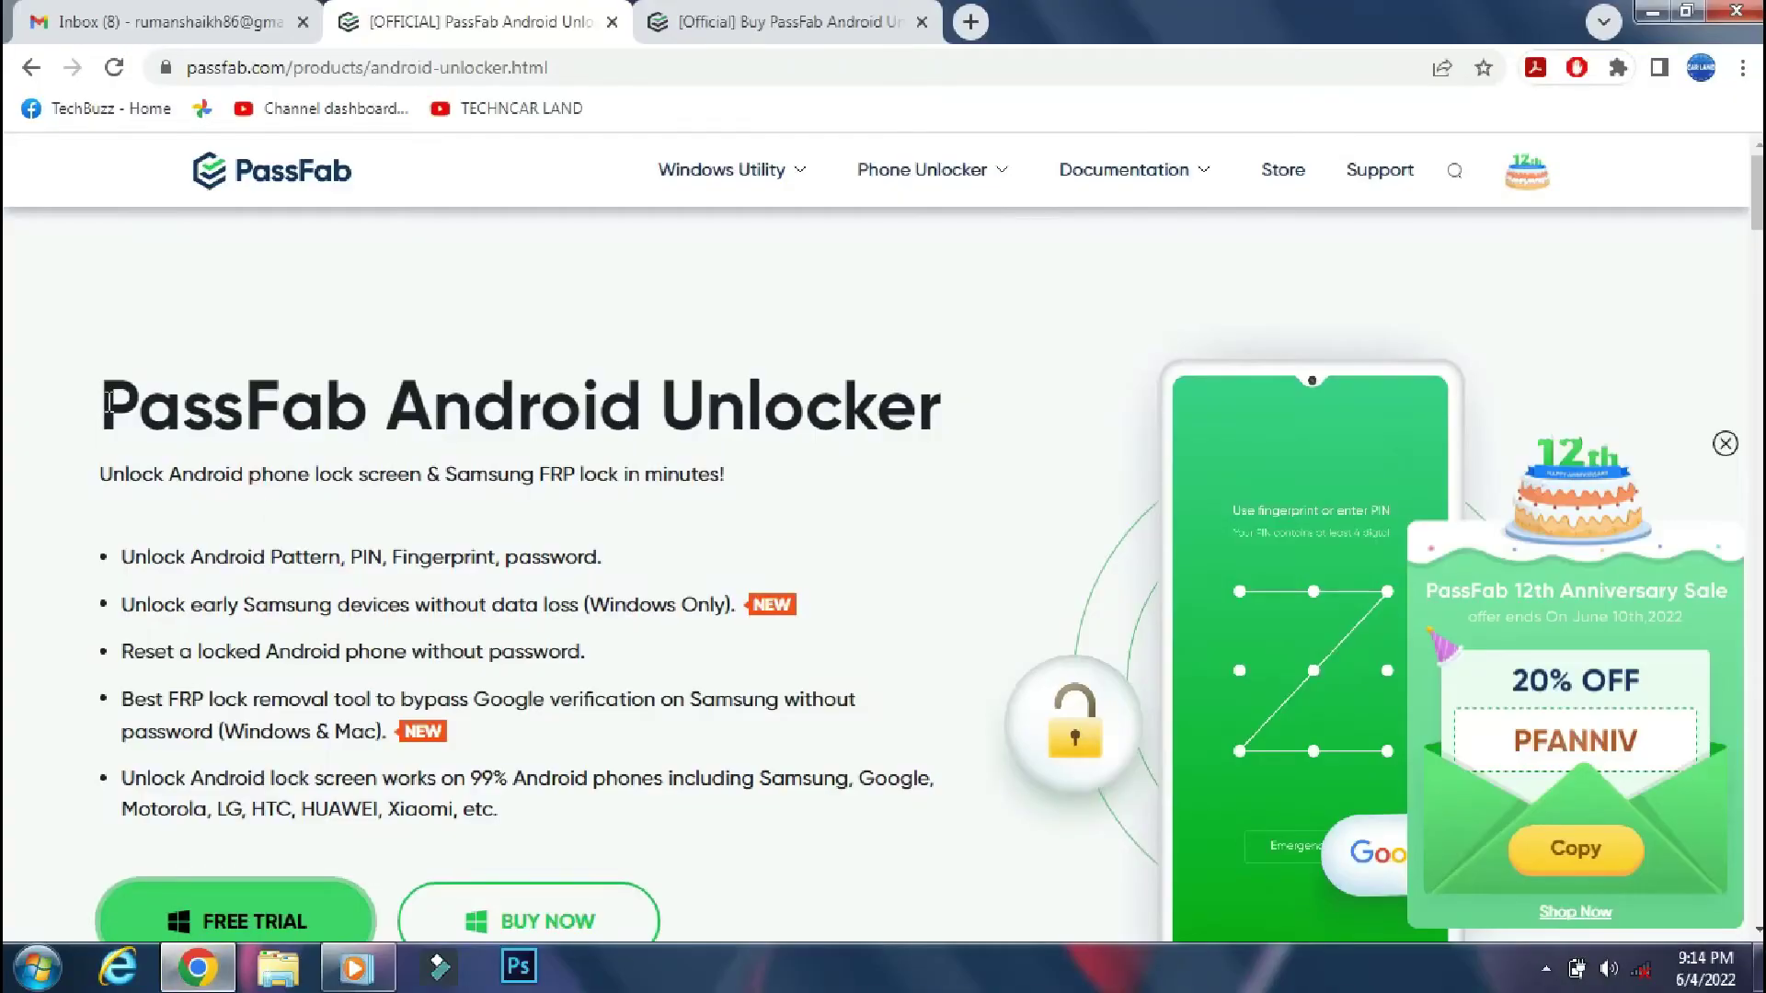
drag(108, 402, 1017, 445)
click(1007, 451)
scroll(887, 509, down, 1)
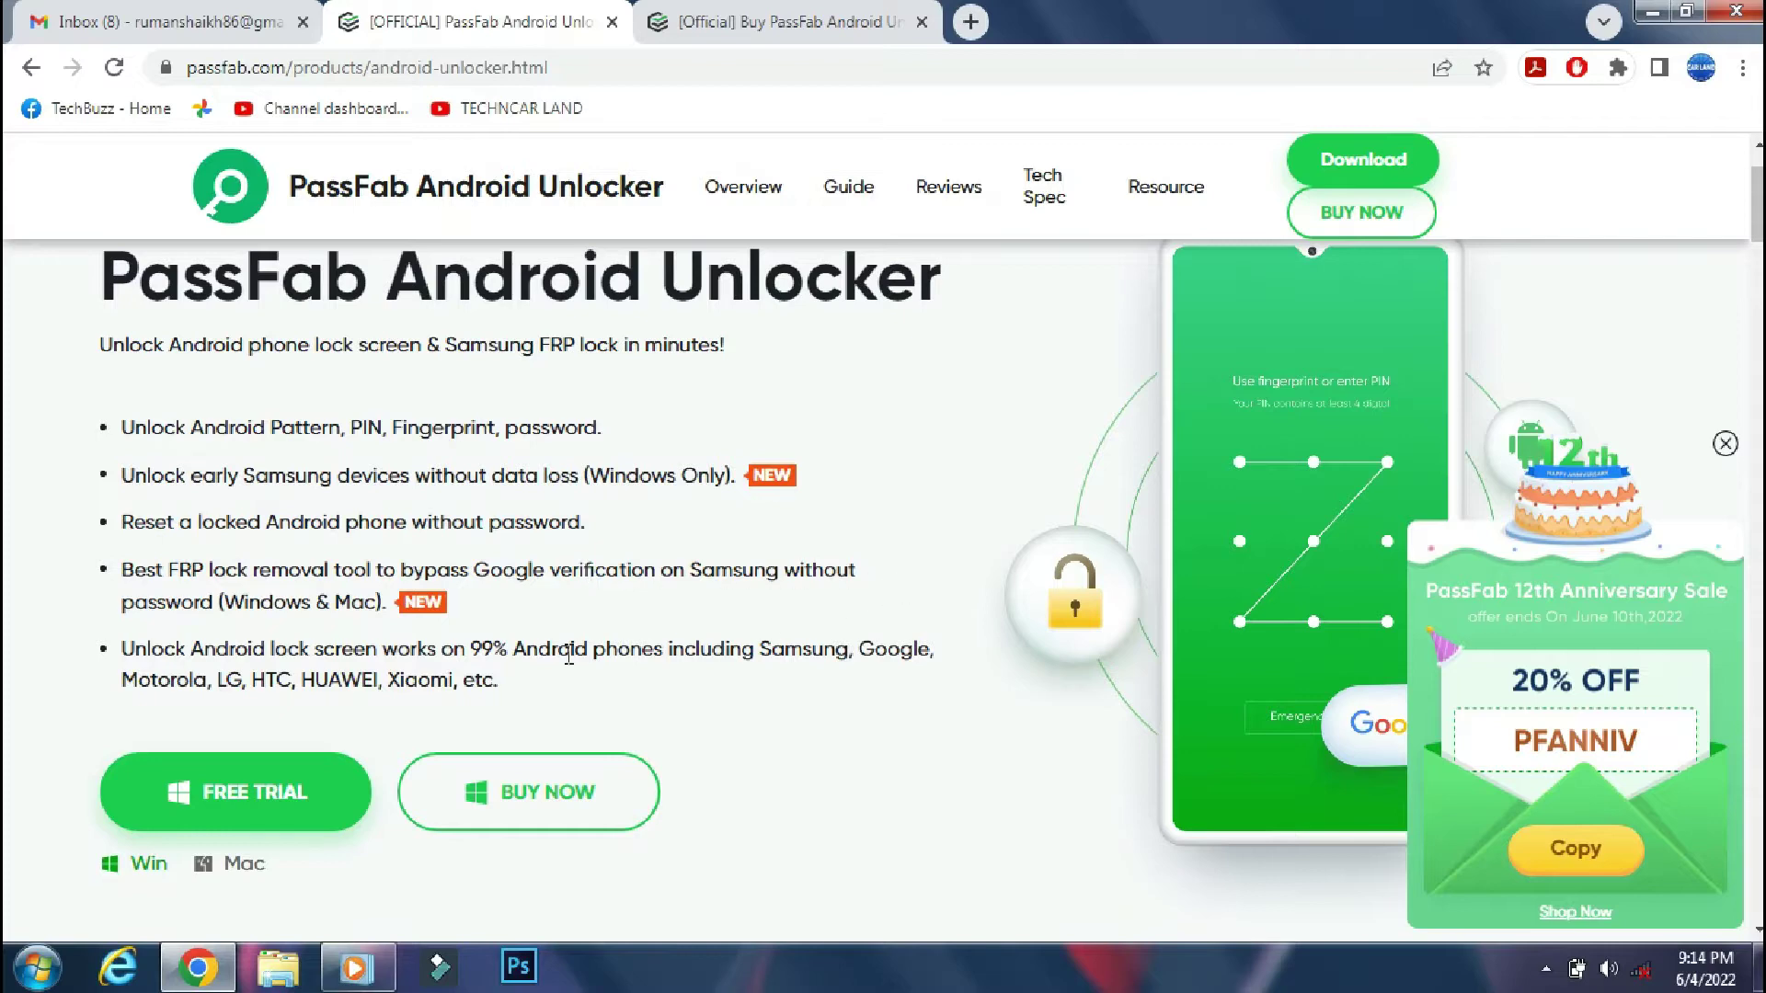
scroll(957, 674, down, 1)
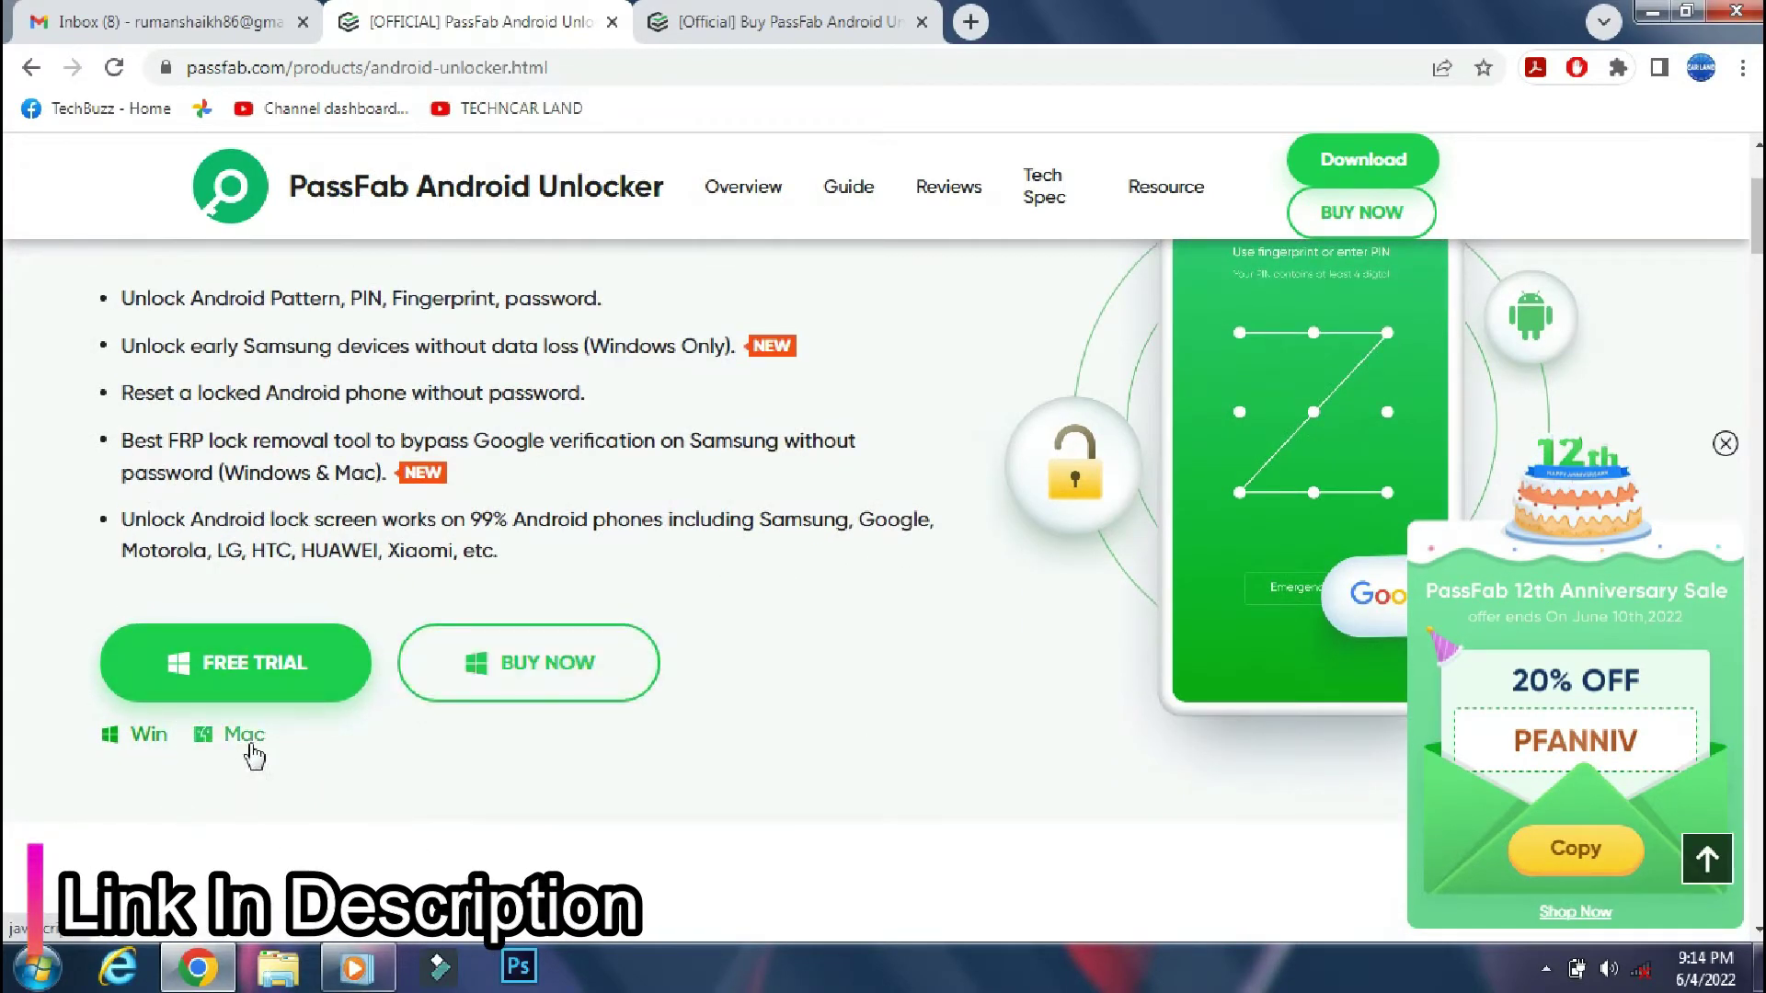
click(481, 74)
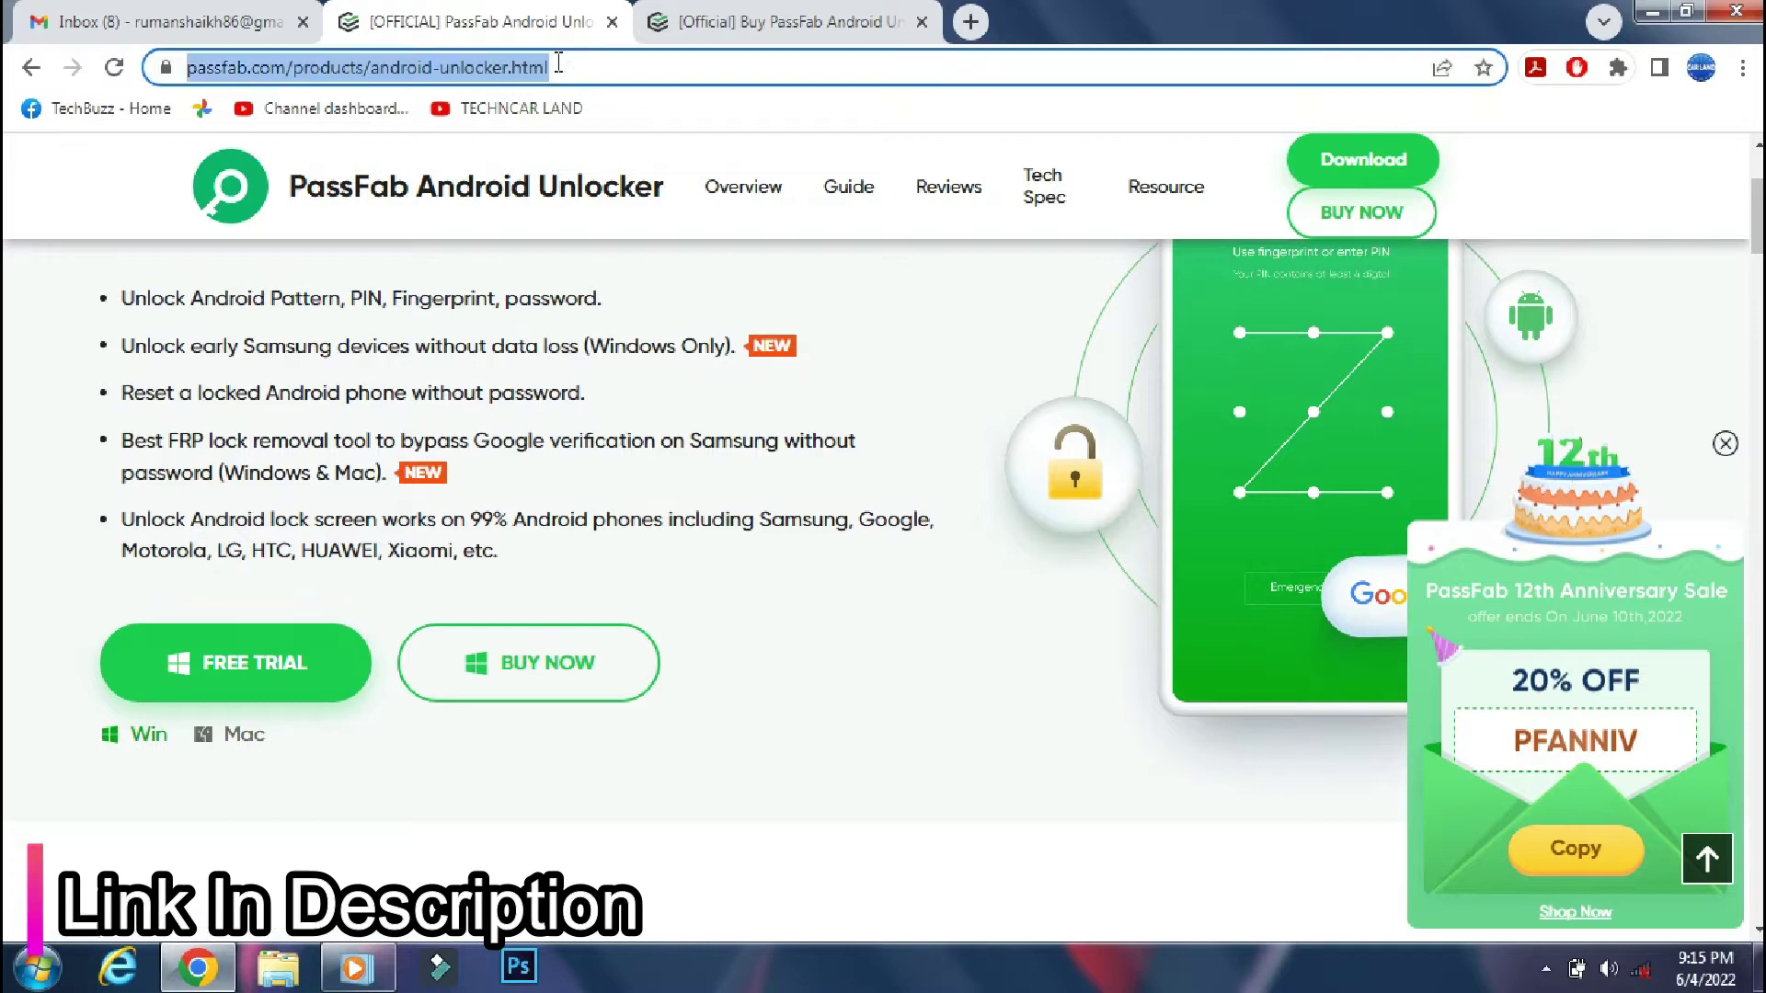
click(805, 743)
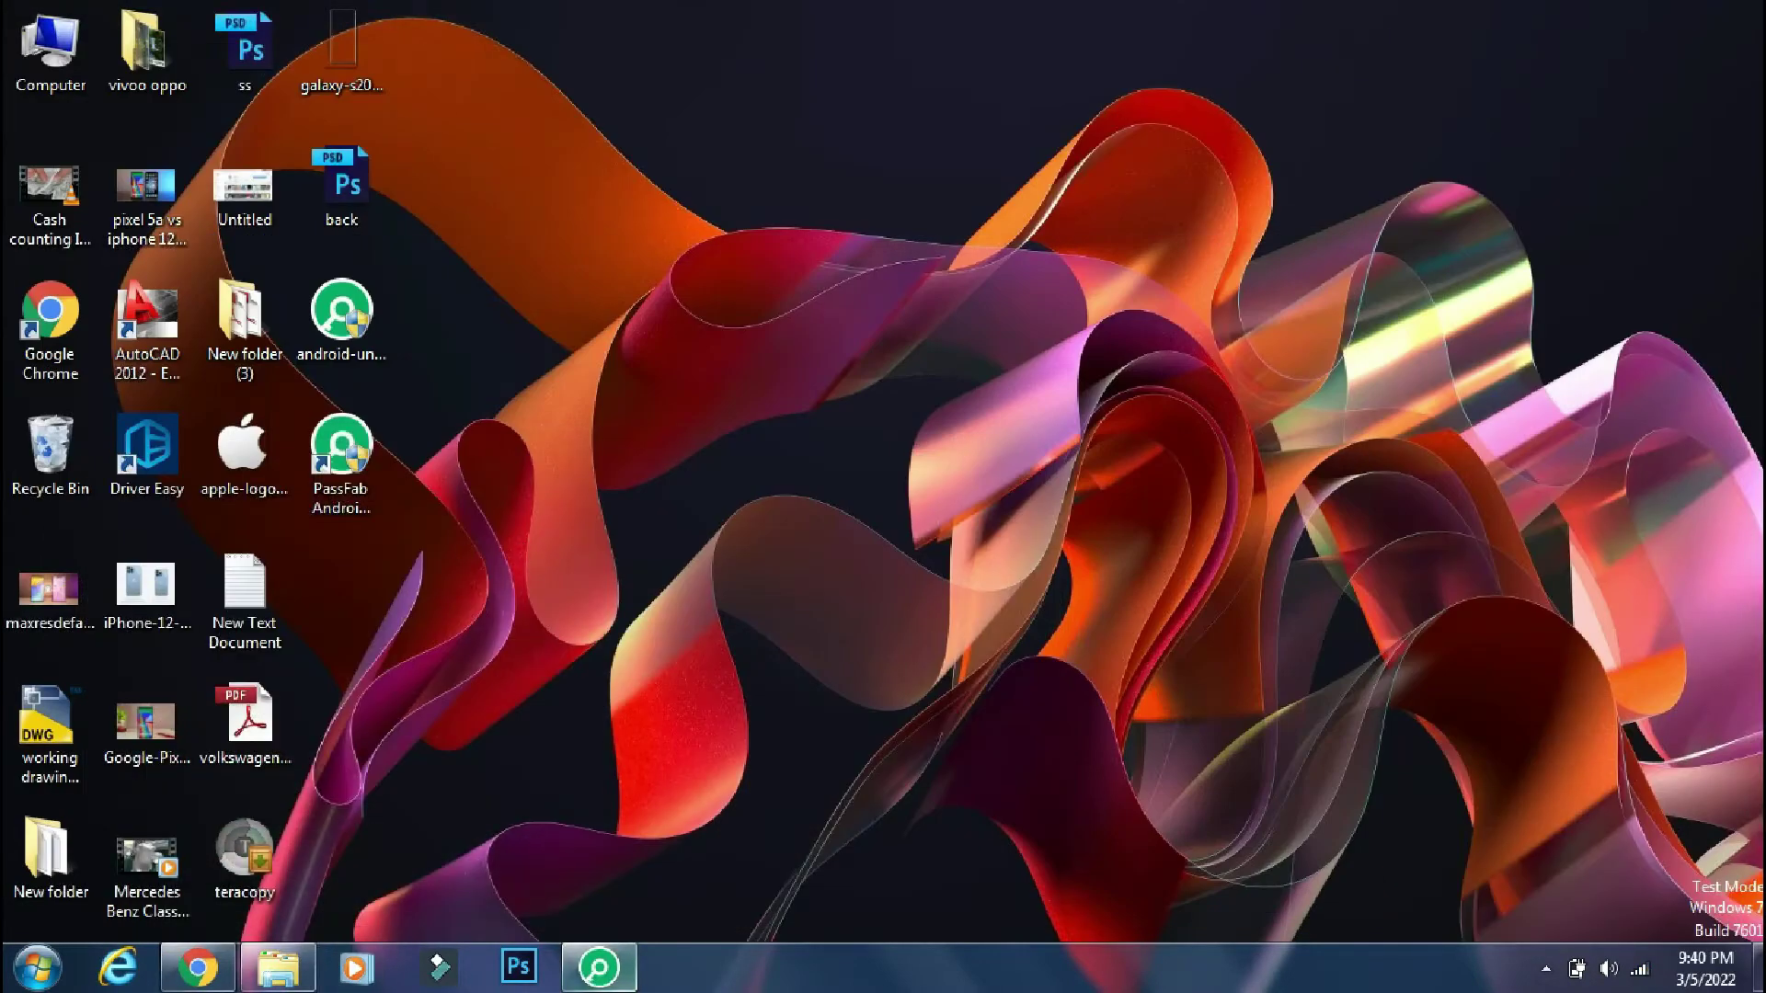
Restore PassFab Android Unlocker from the taskbar and run Check for updates from its main menu
click(599, 967)
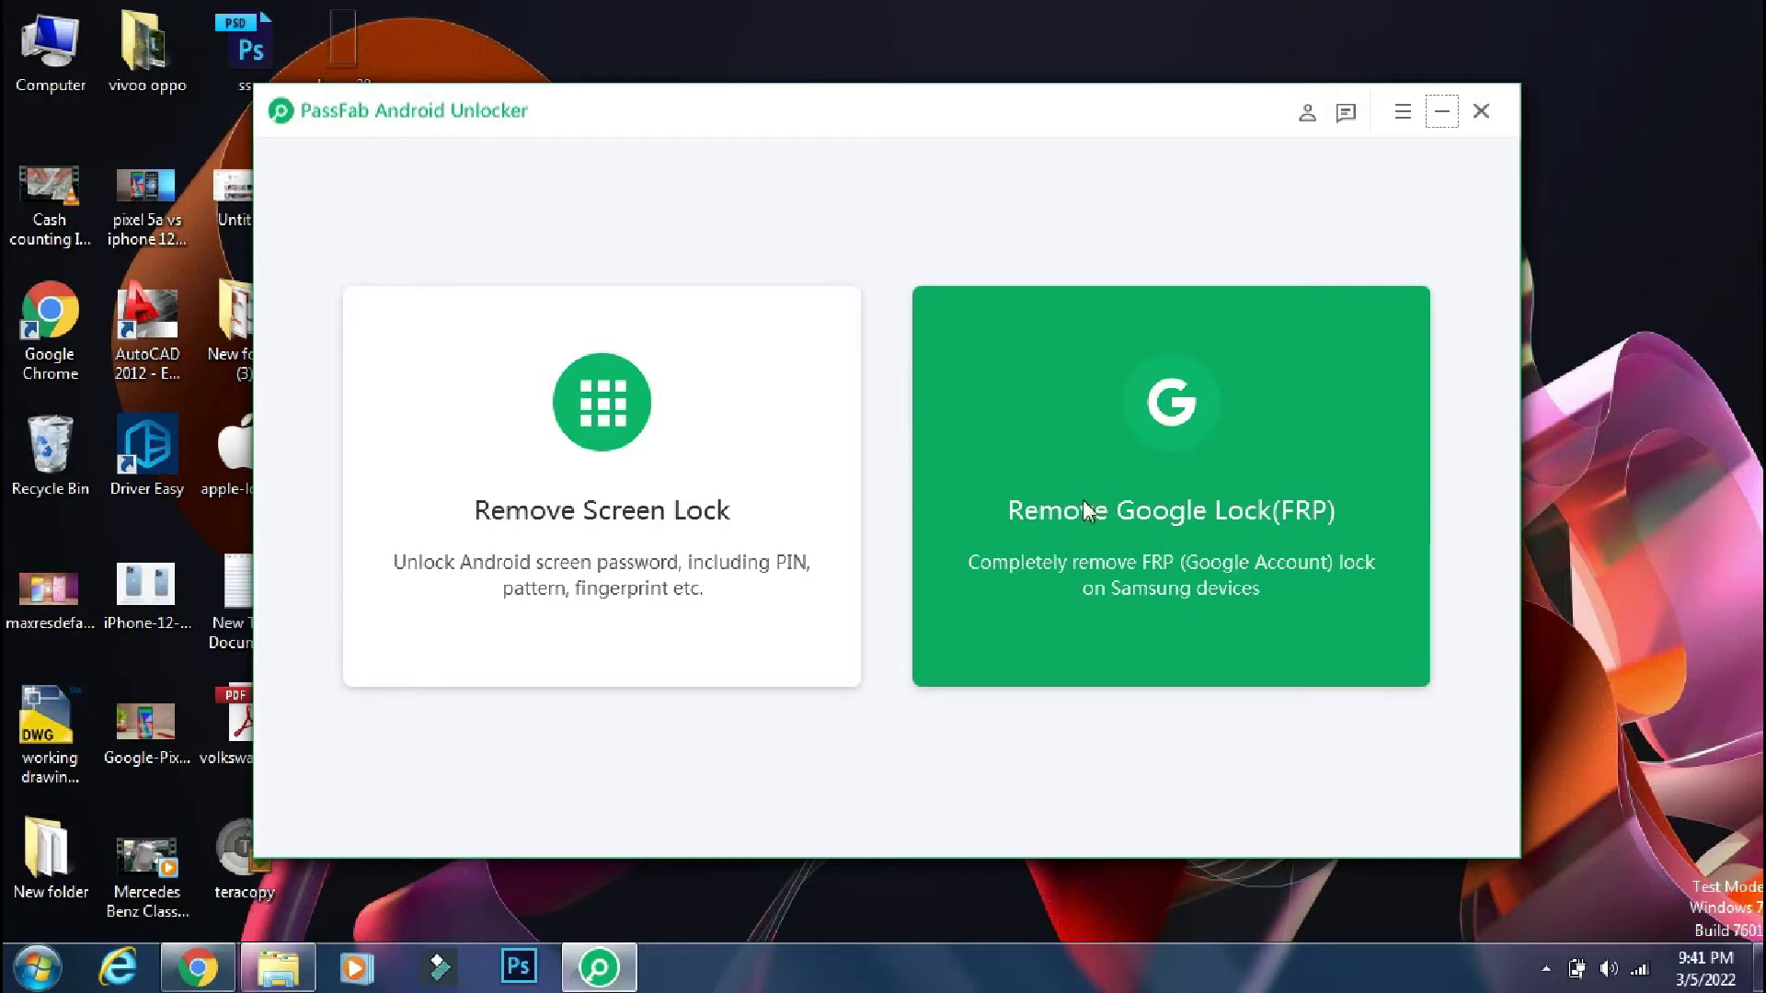
click(1402, 111)
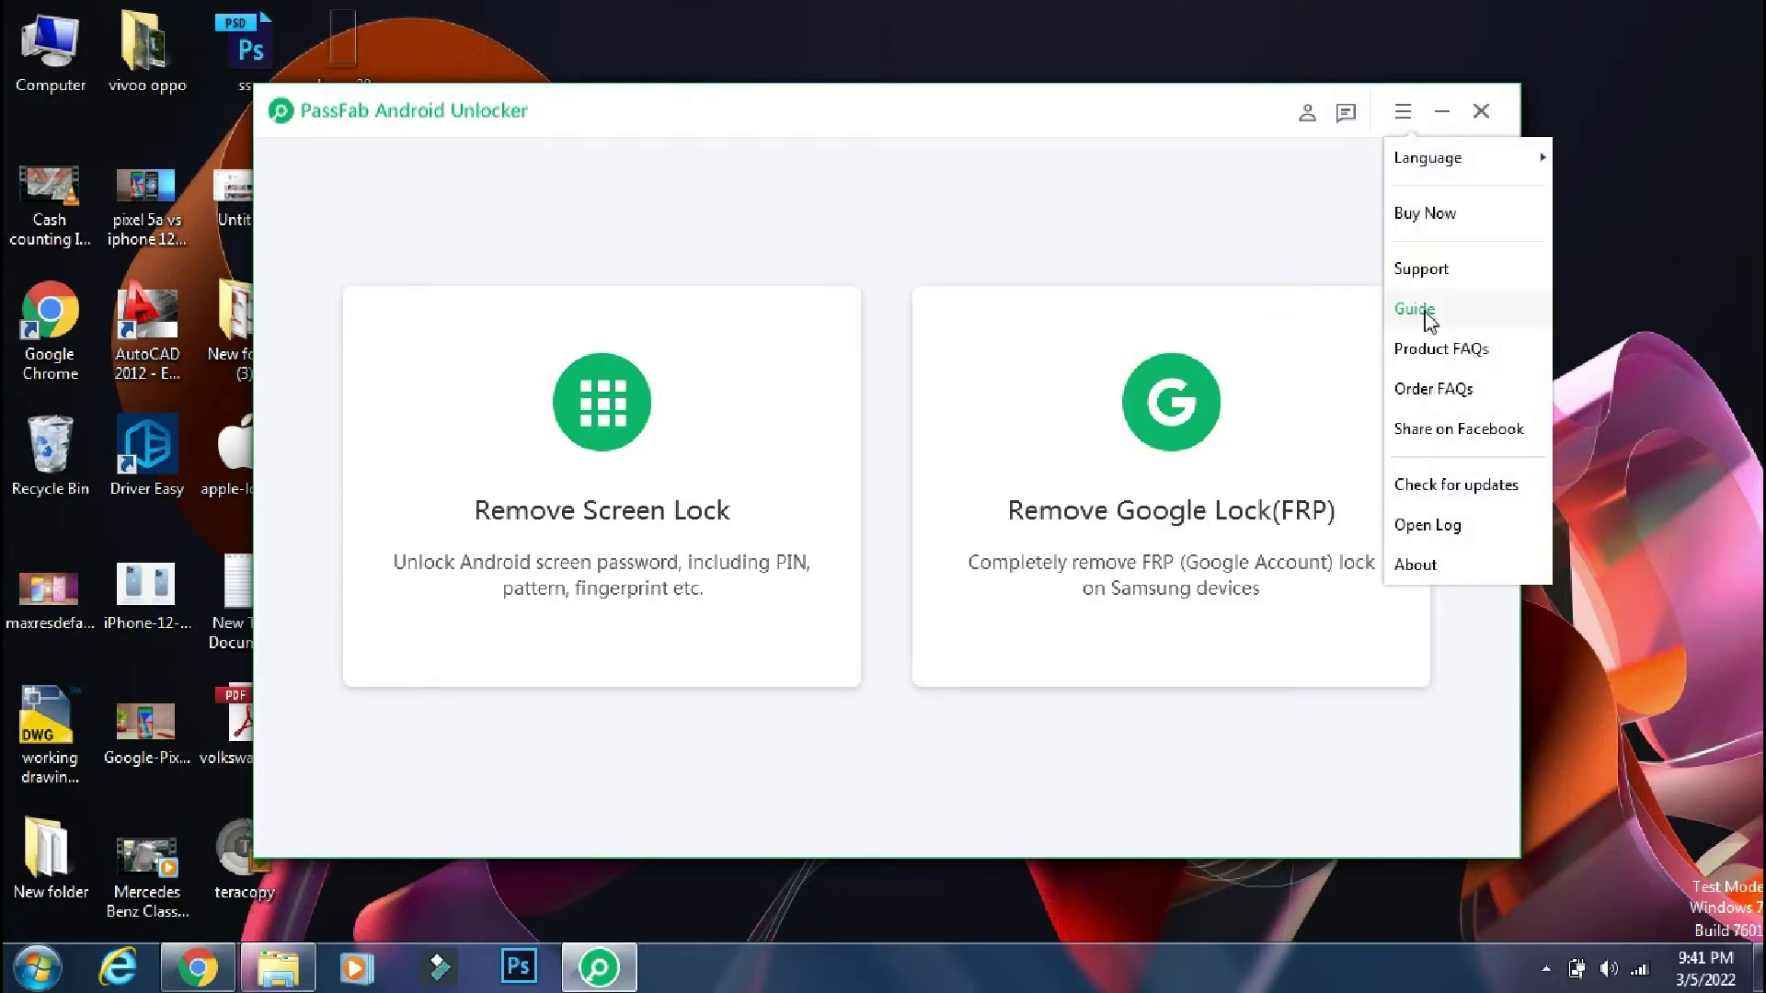
click(1447, 482)
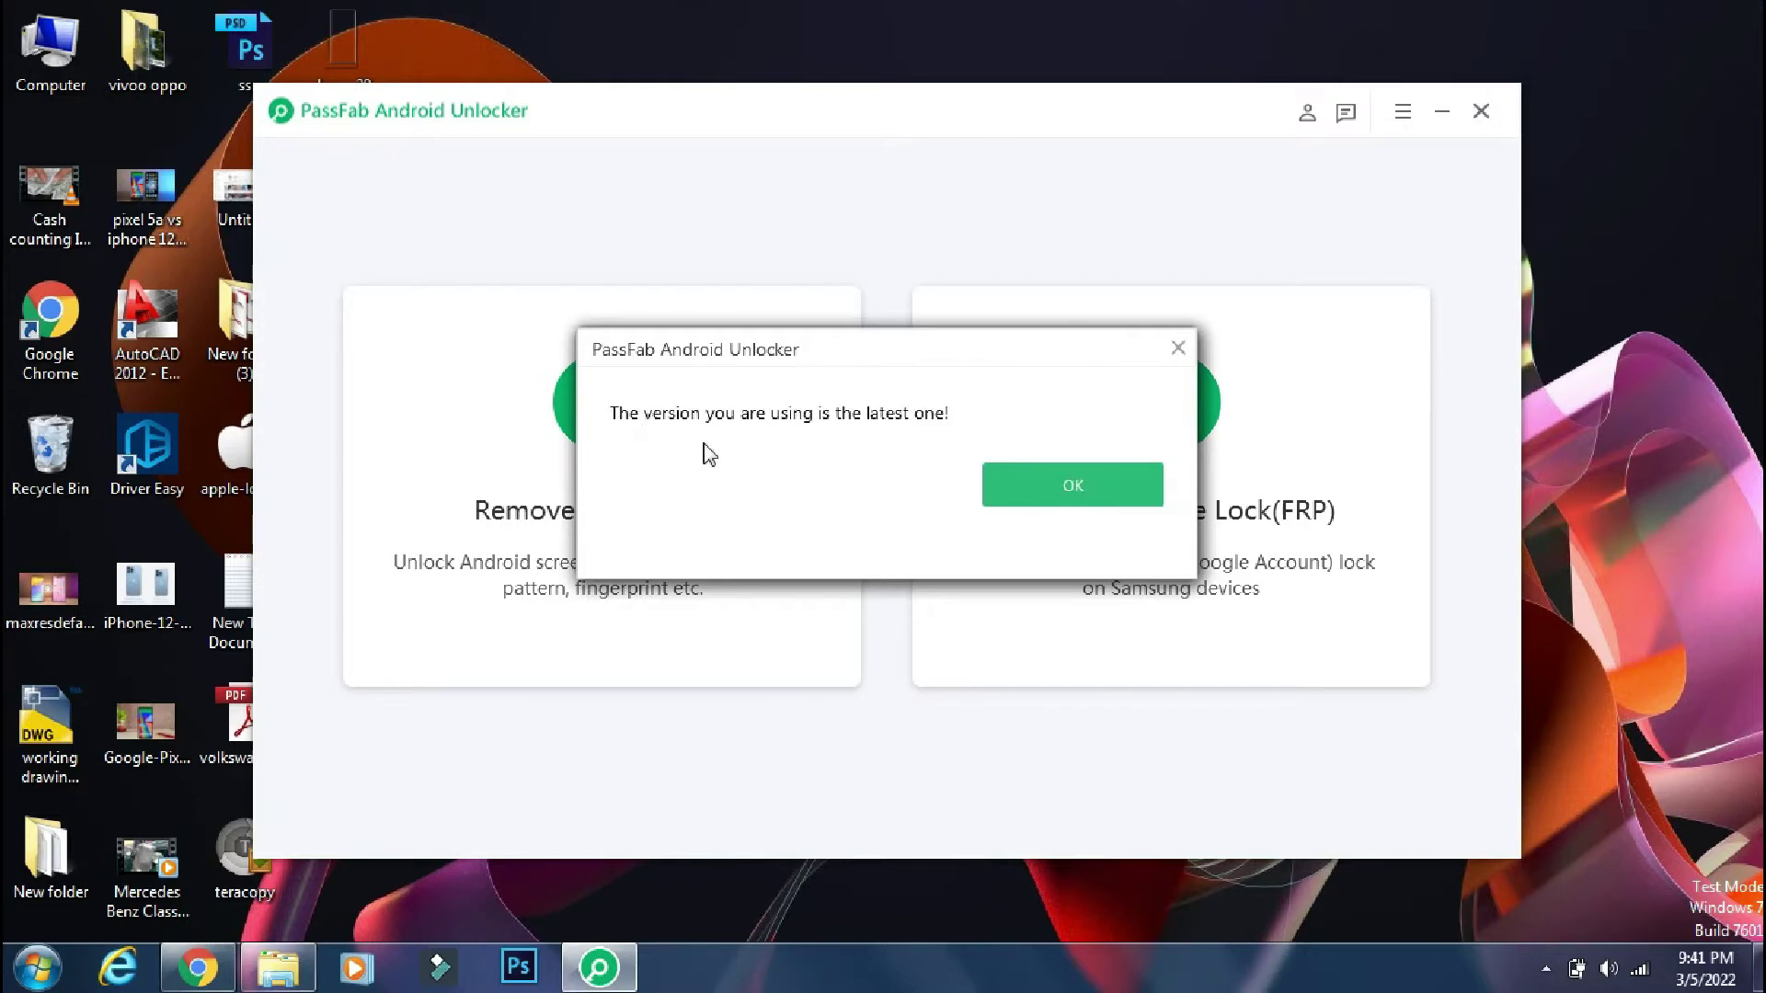
Dismiss the latest-version message and pick Remove Screen Lock for most Android devices
click(991, 476)
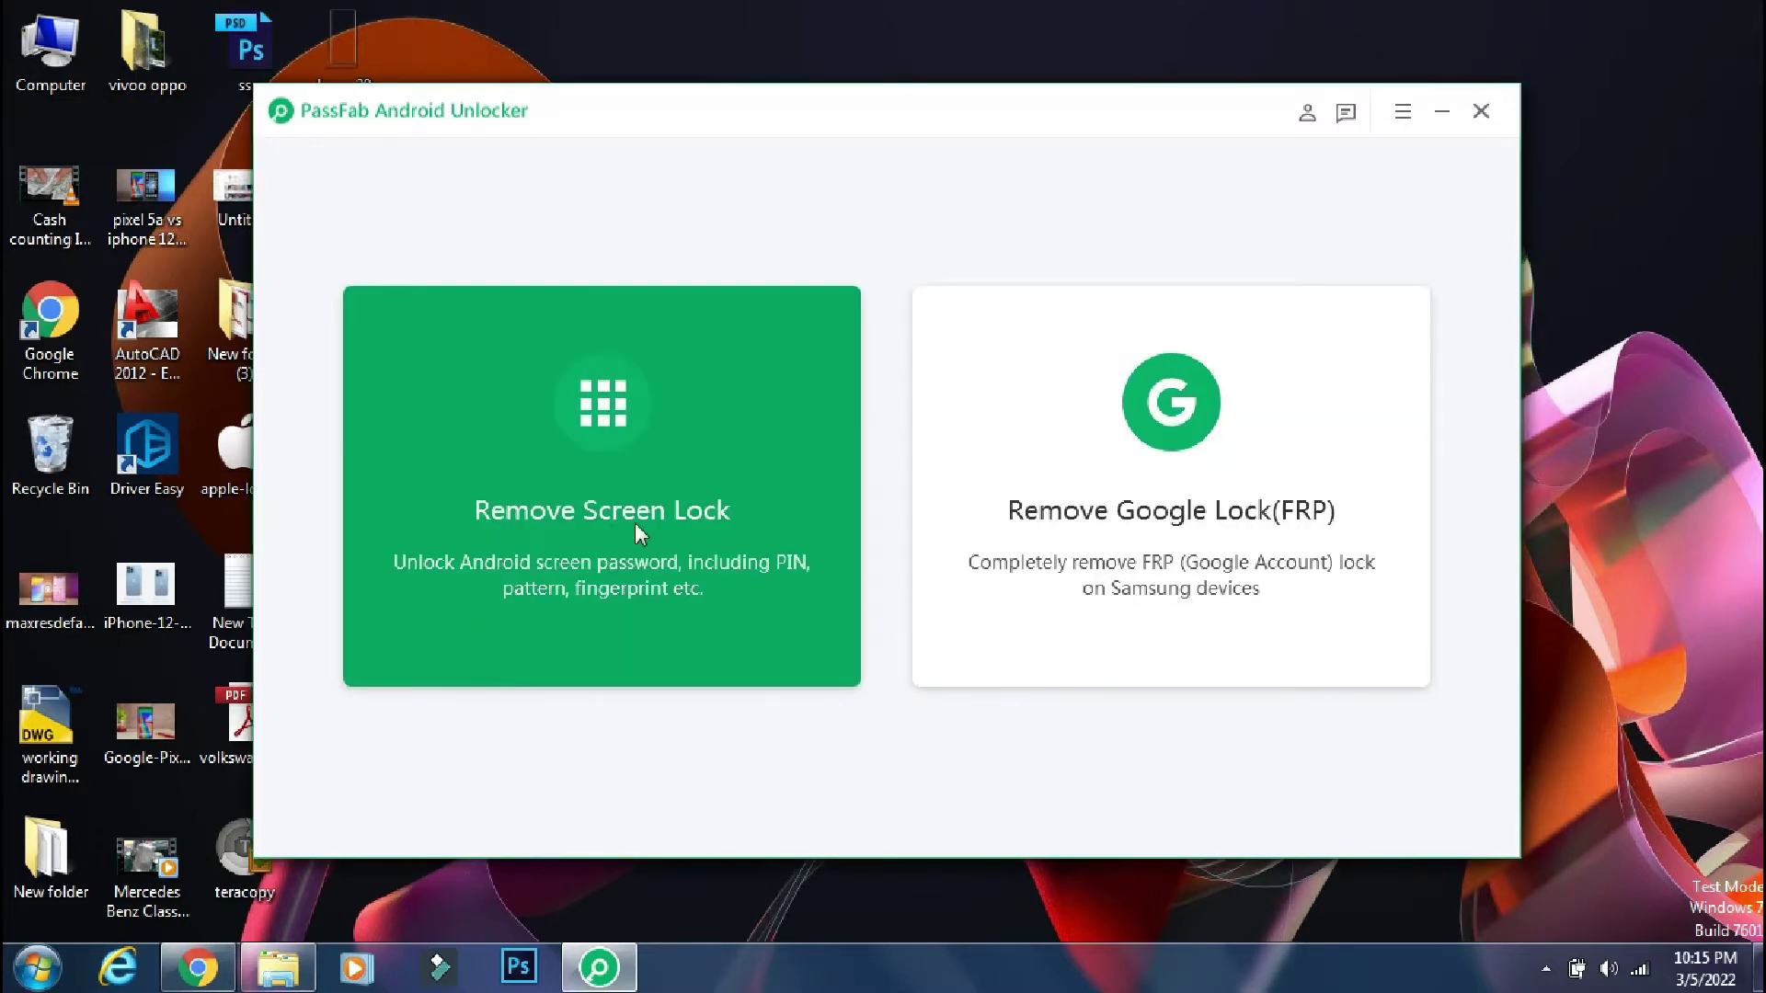
click(628, 445)
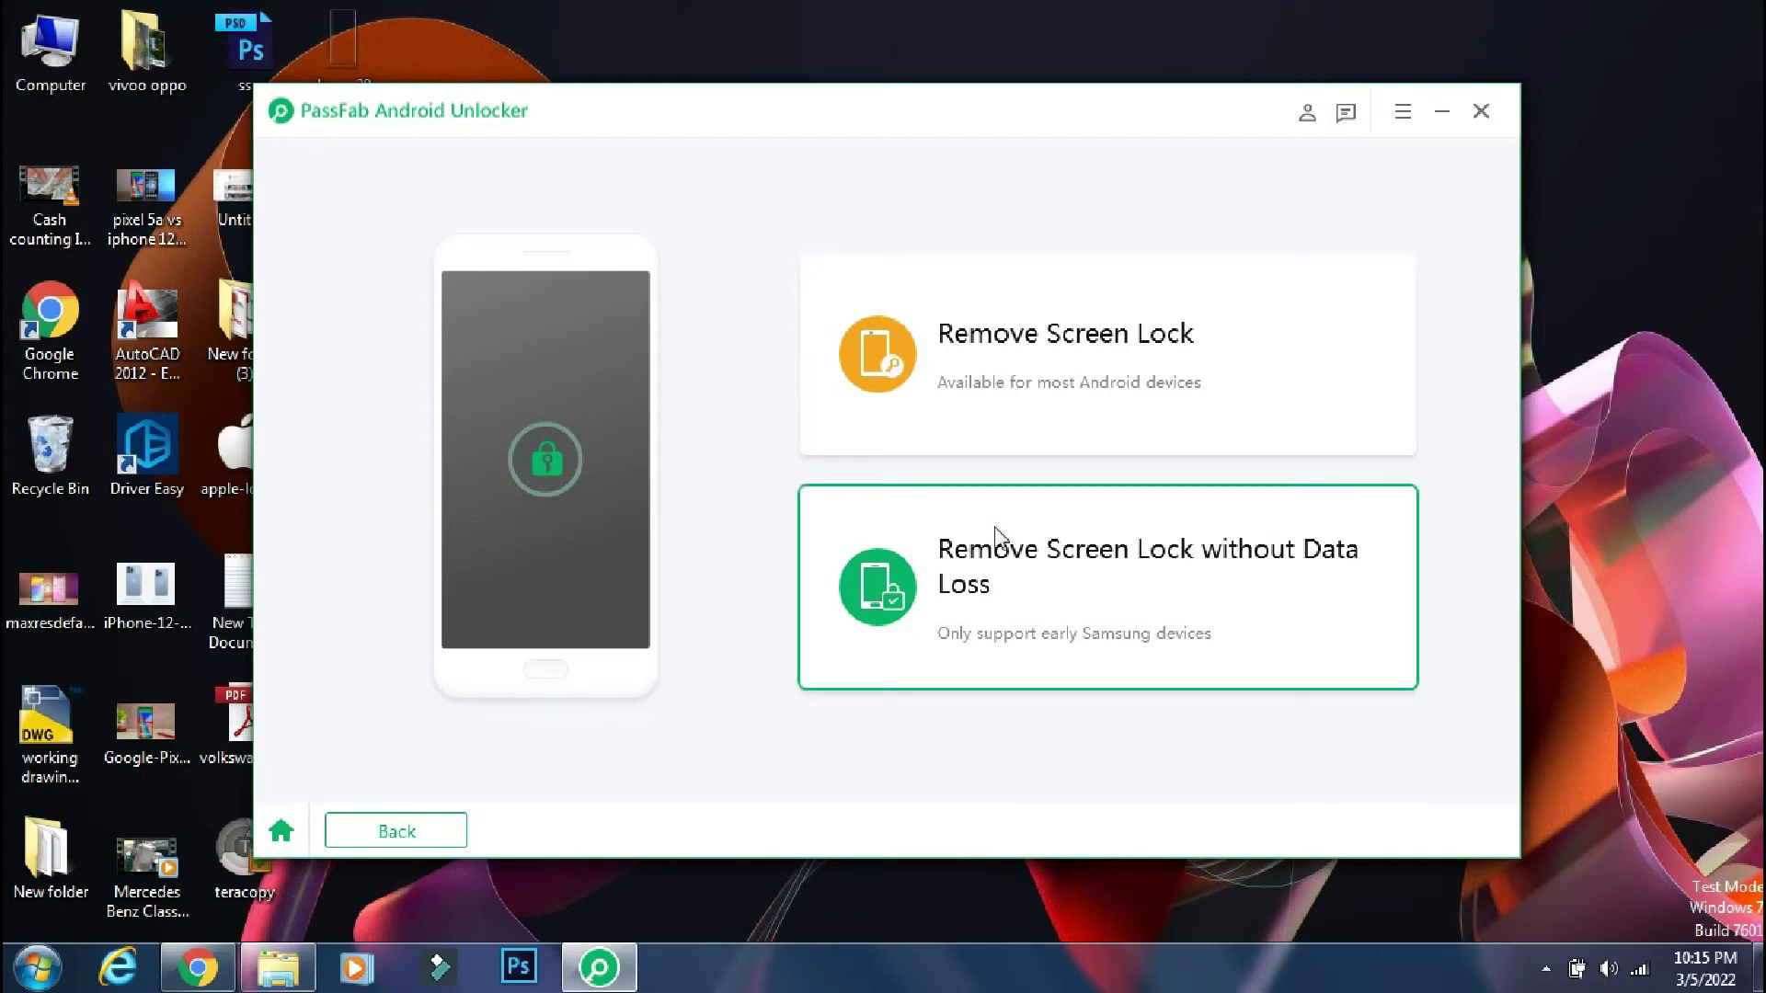
click(1000, 360)
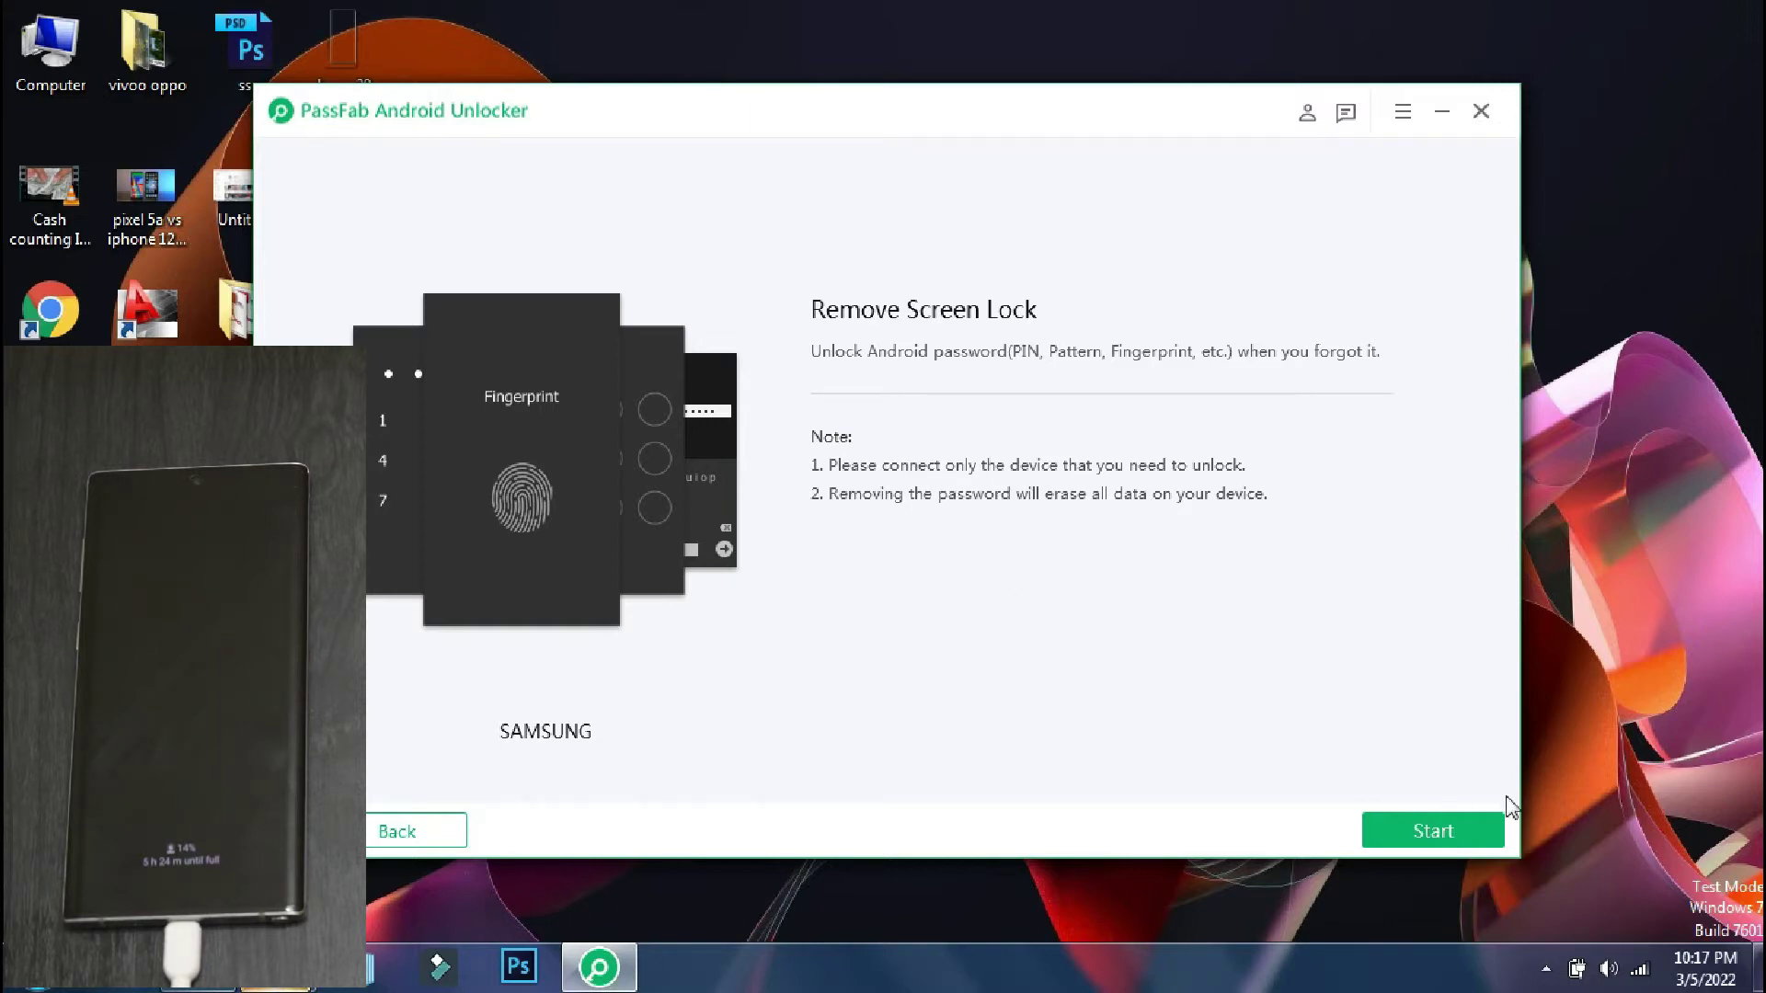
Start the screen-lock removal and accept erasing all data on the Samsung phone
click(1458, 830)
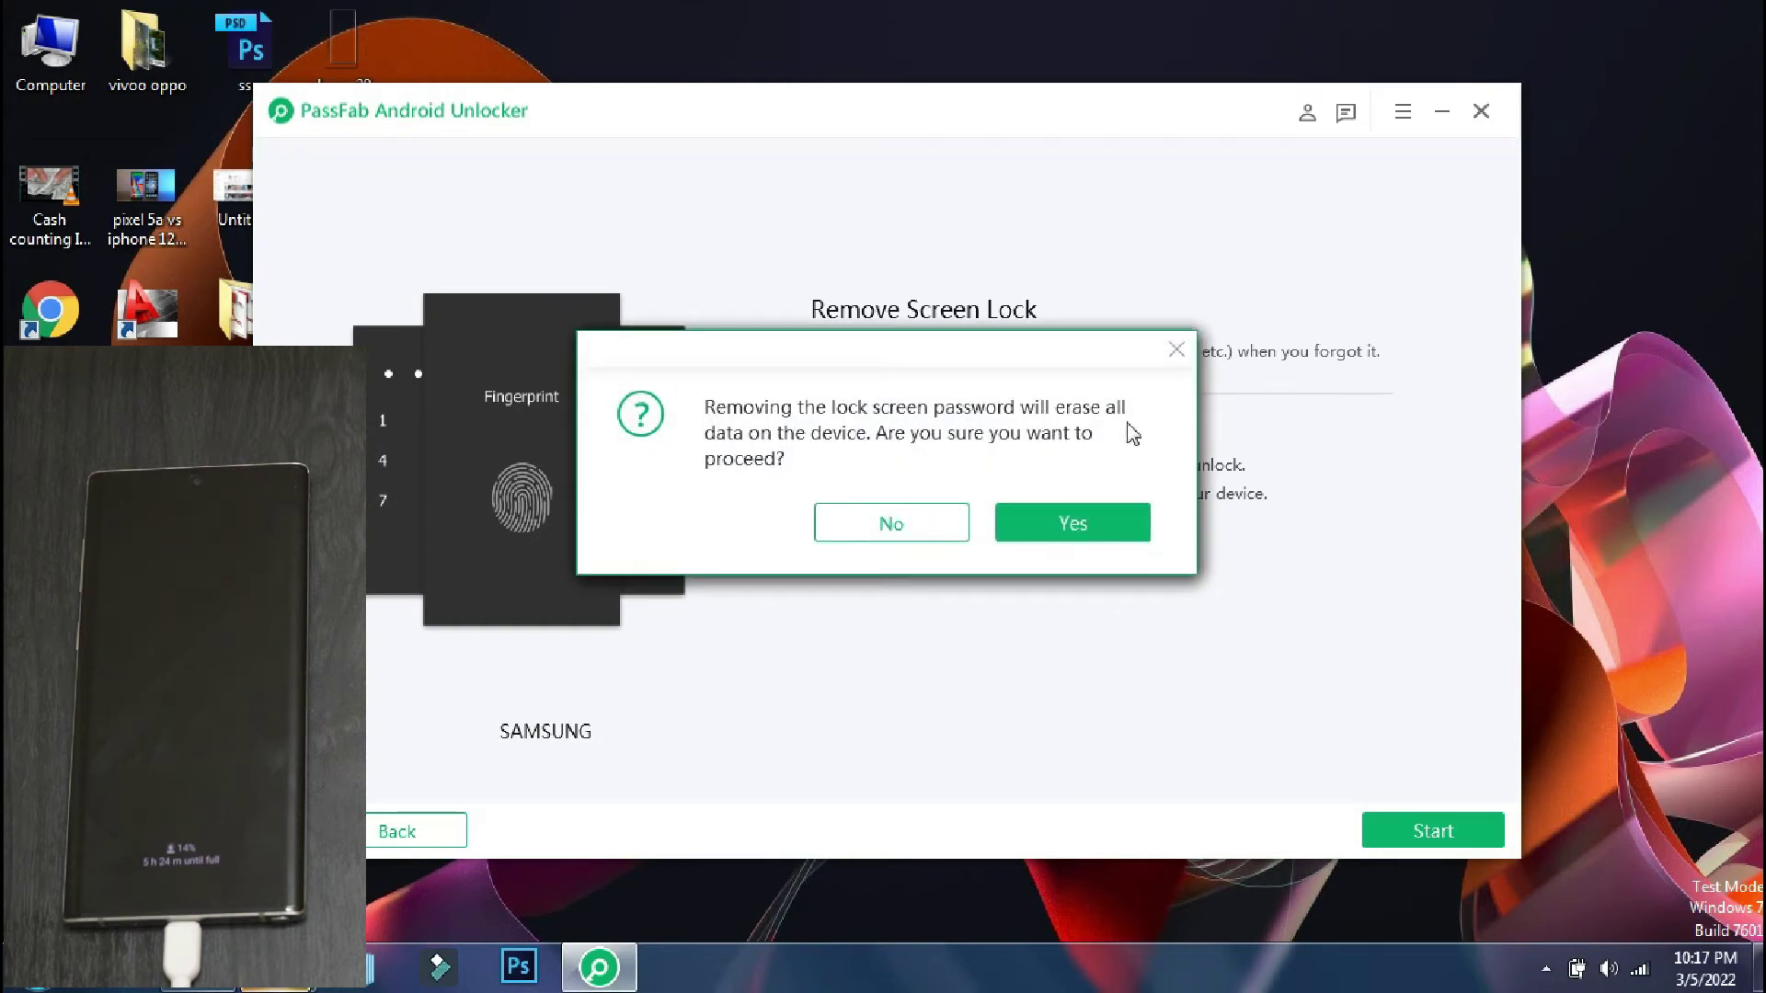
click(1114, 540)
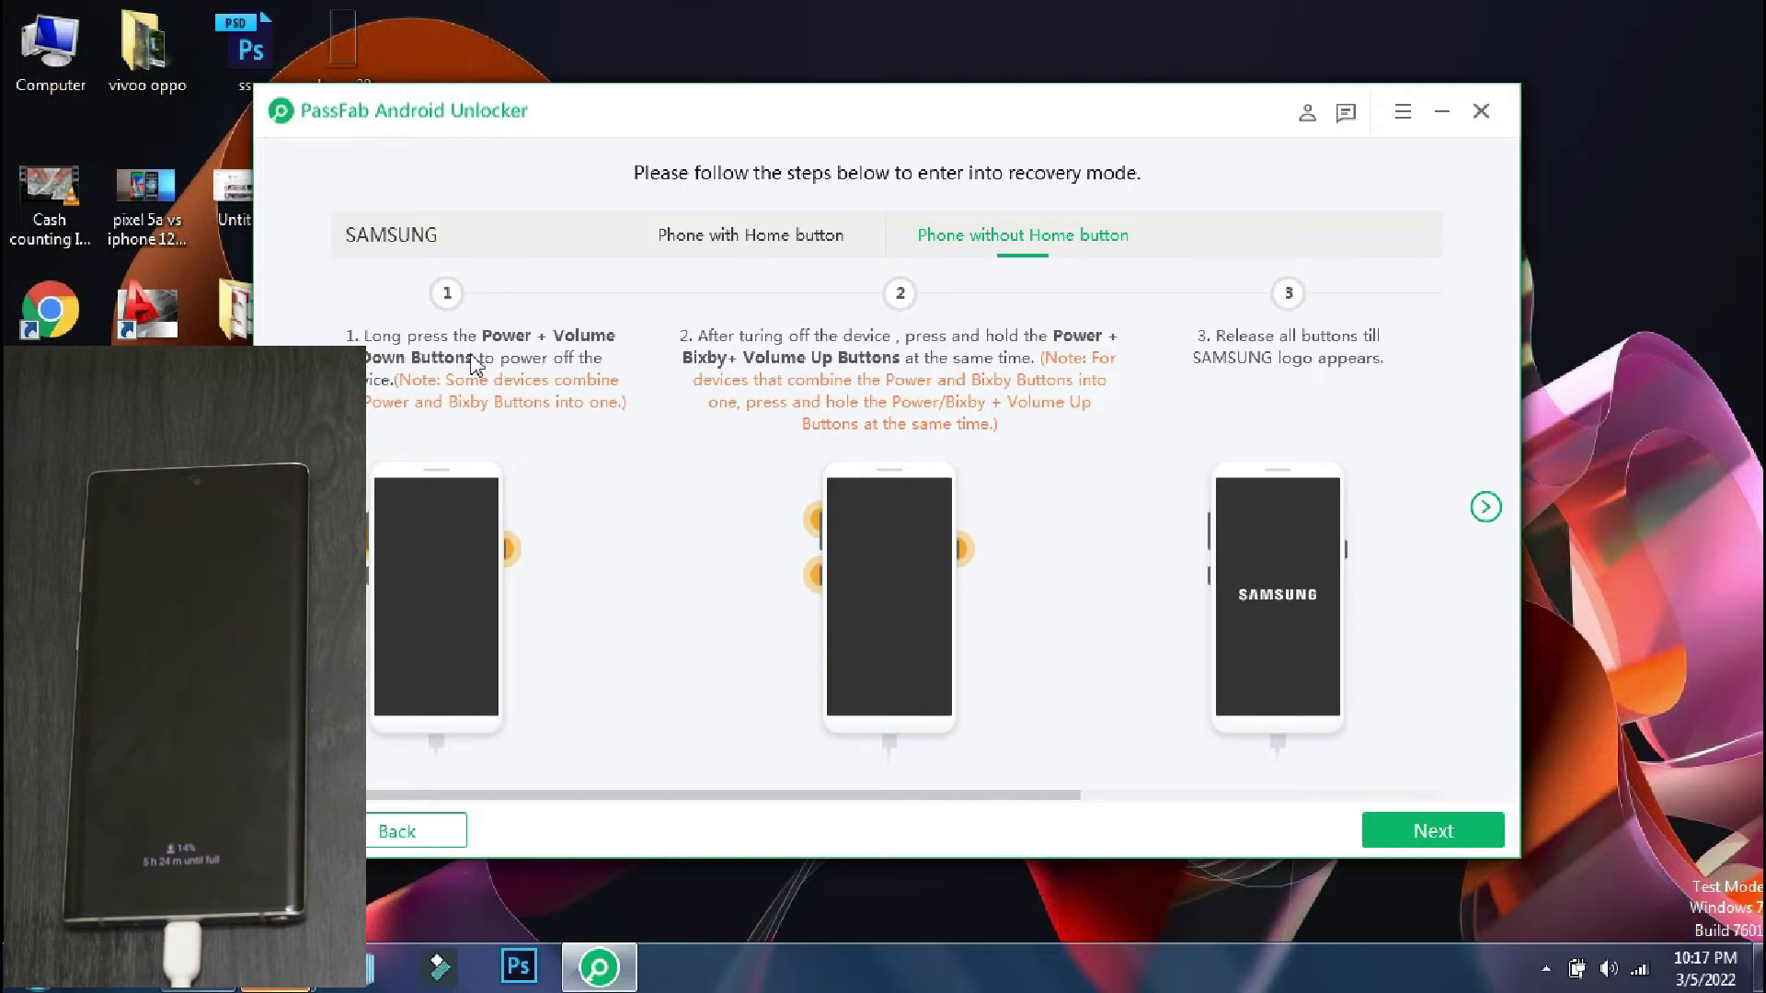
click(722, 240)
click(1002, 237)
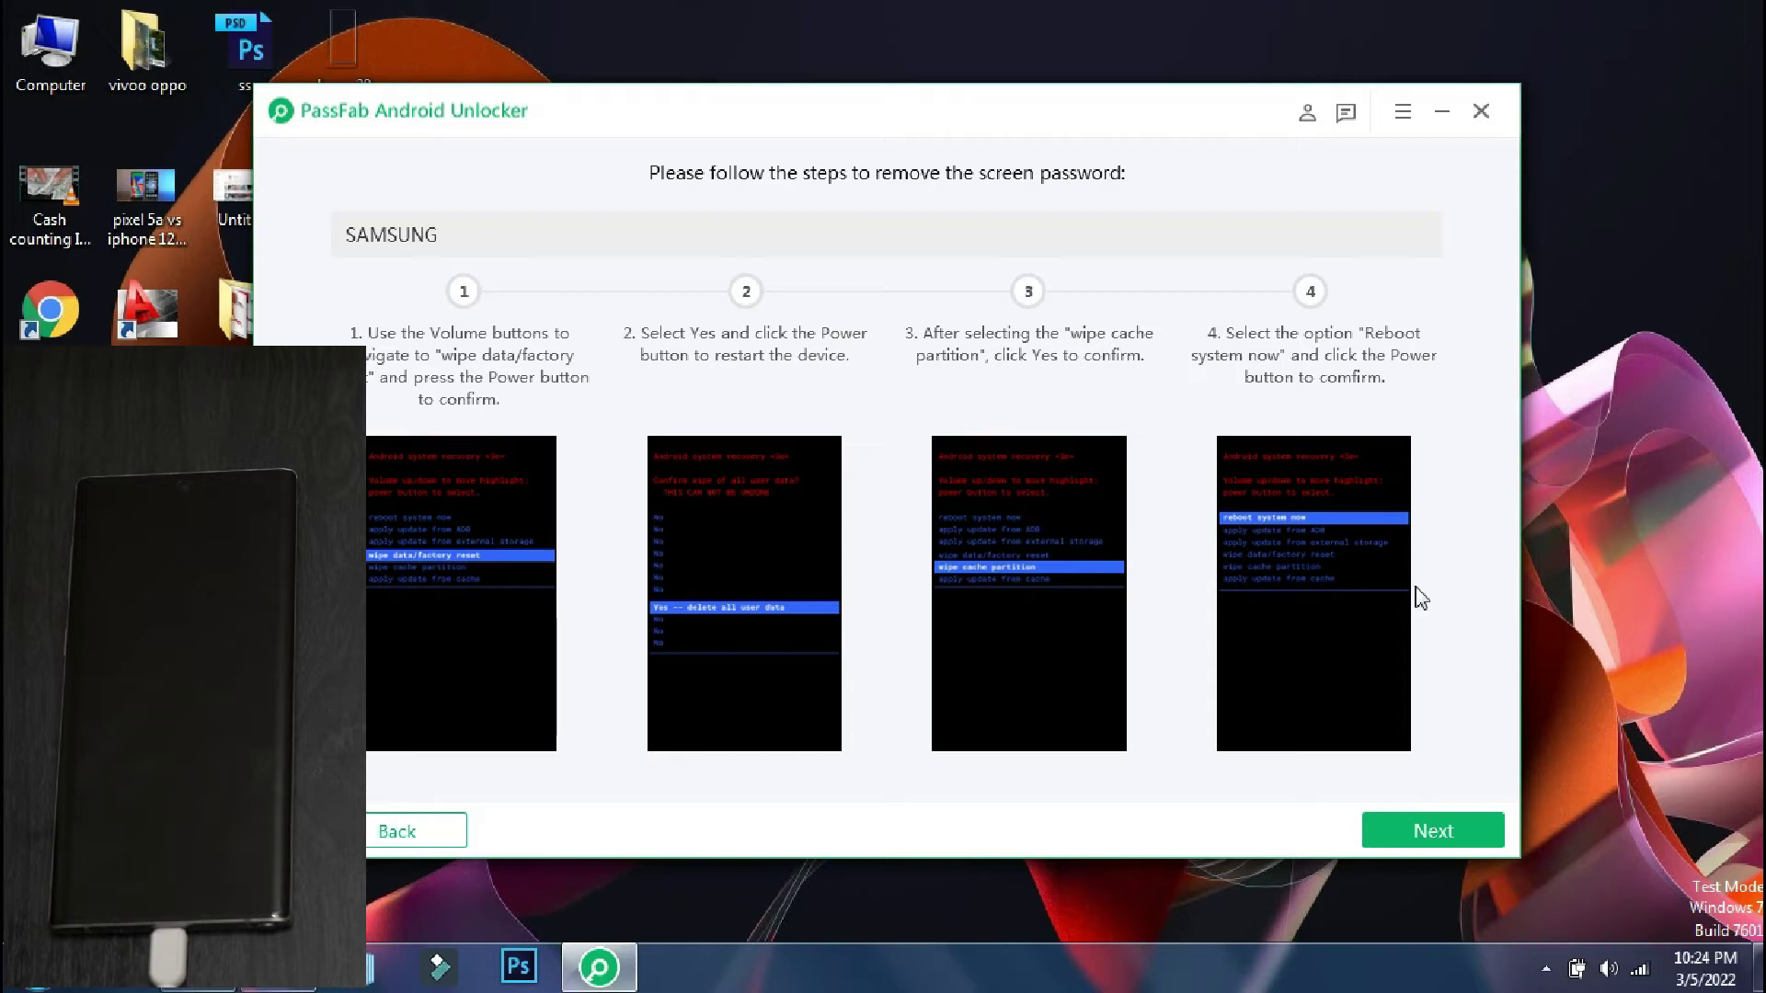
Continue past the completed recovery-mode wipe steps to the 'Removed the Screen Lock Successfully' page
click(1447, 831)
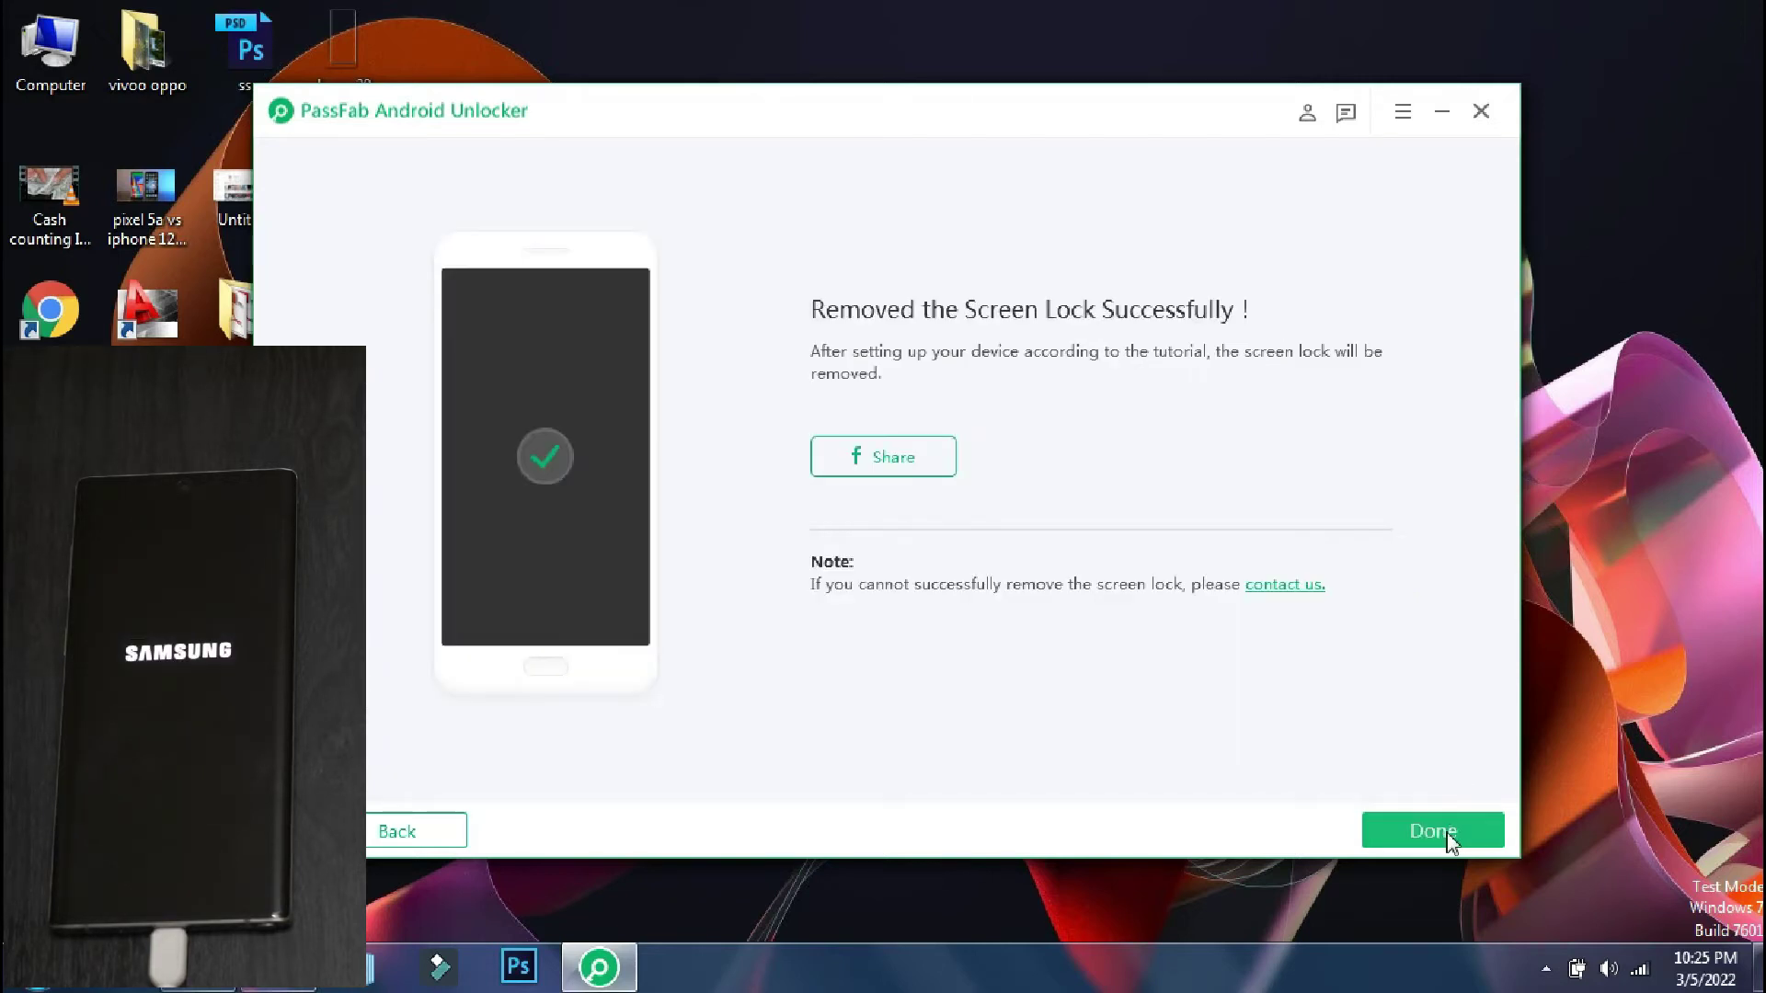
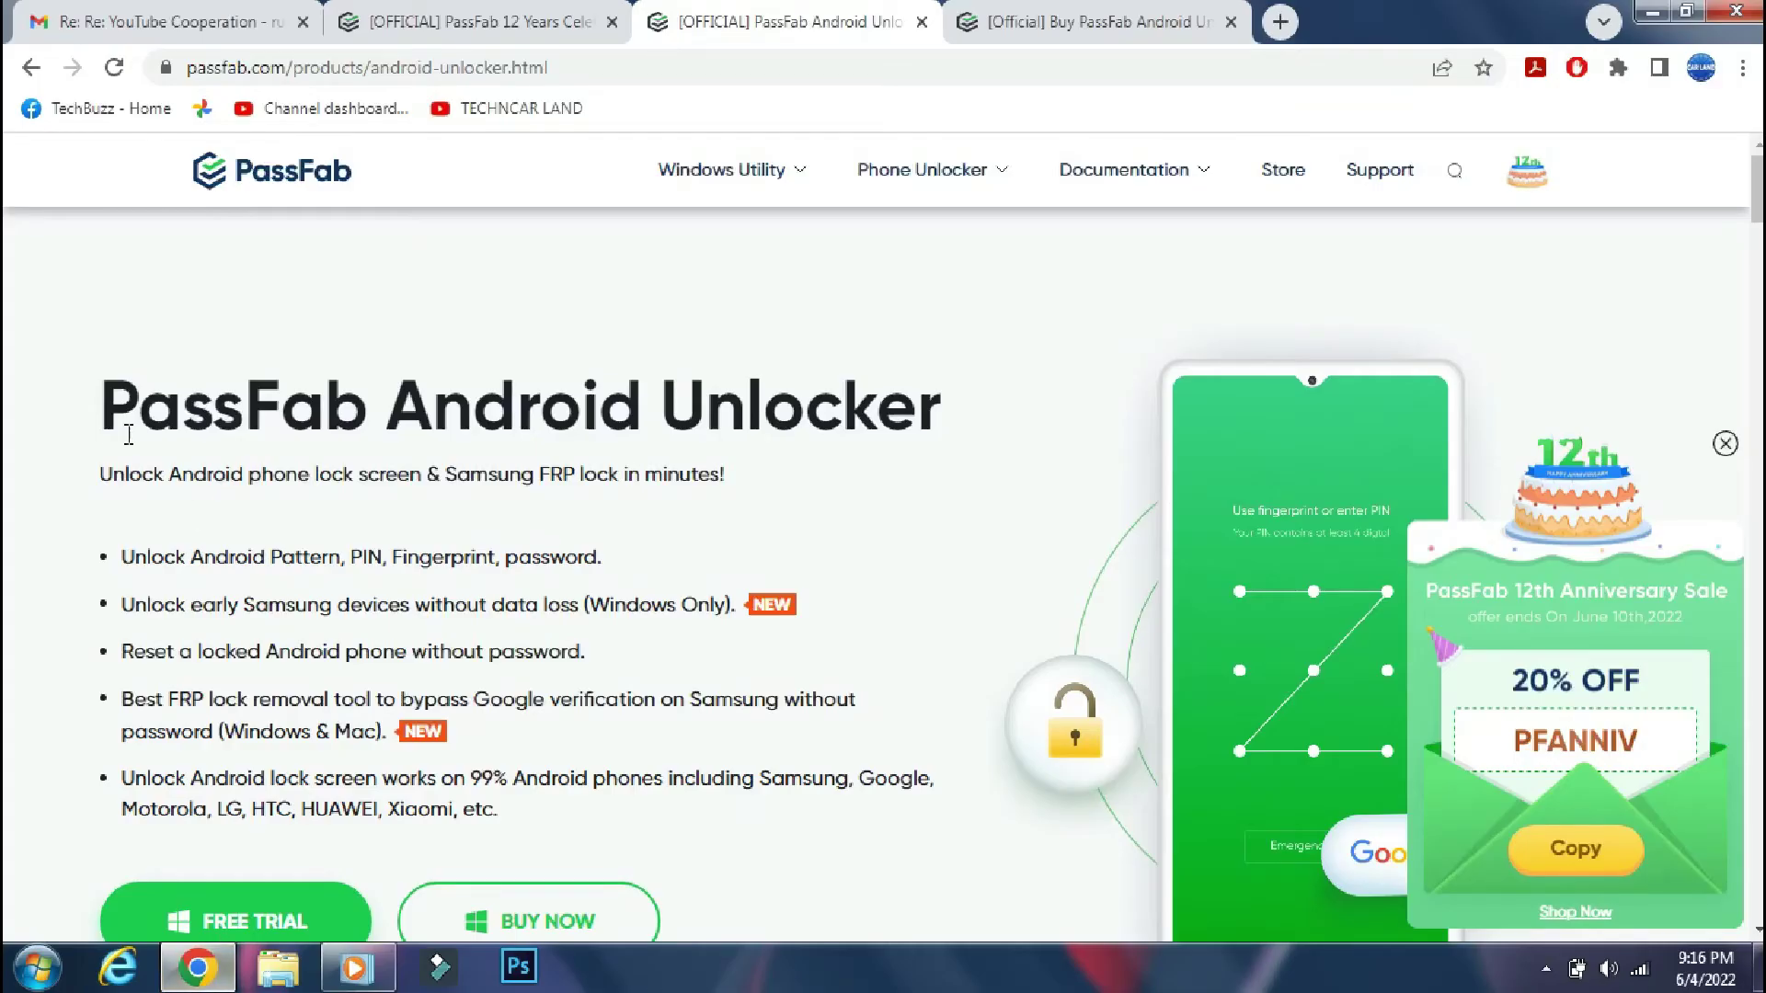
Move from the Android Unlocker product page to its pricing tab listing $29.95, $39.95 and $49.95 licences
drag(100, 423, 938, 415)
click(938, 416)
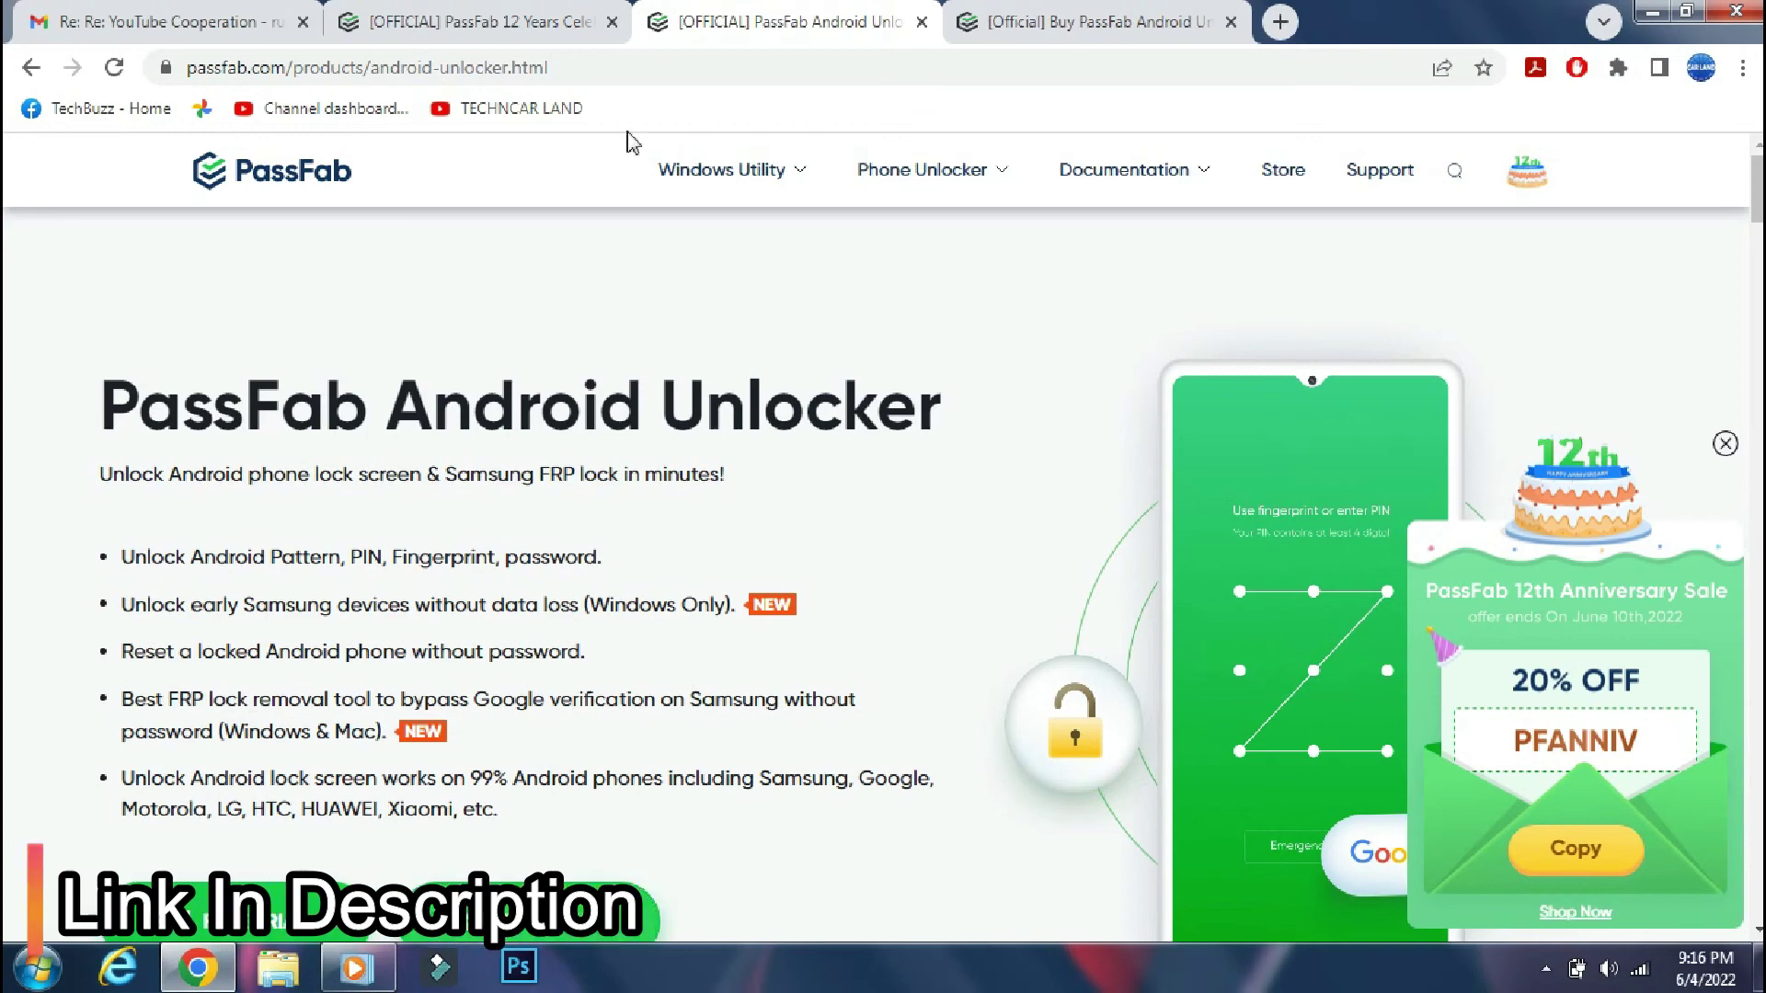
click(544, 70)
key(ctrl+Tab)
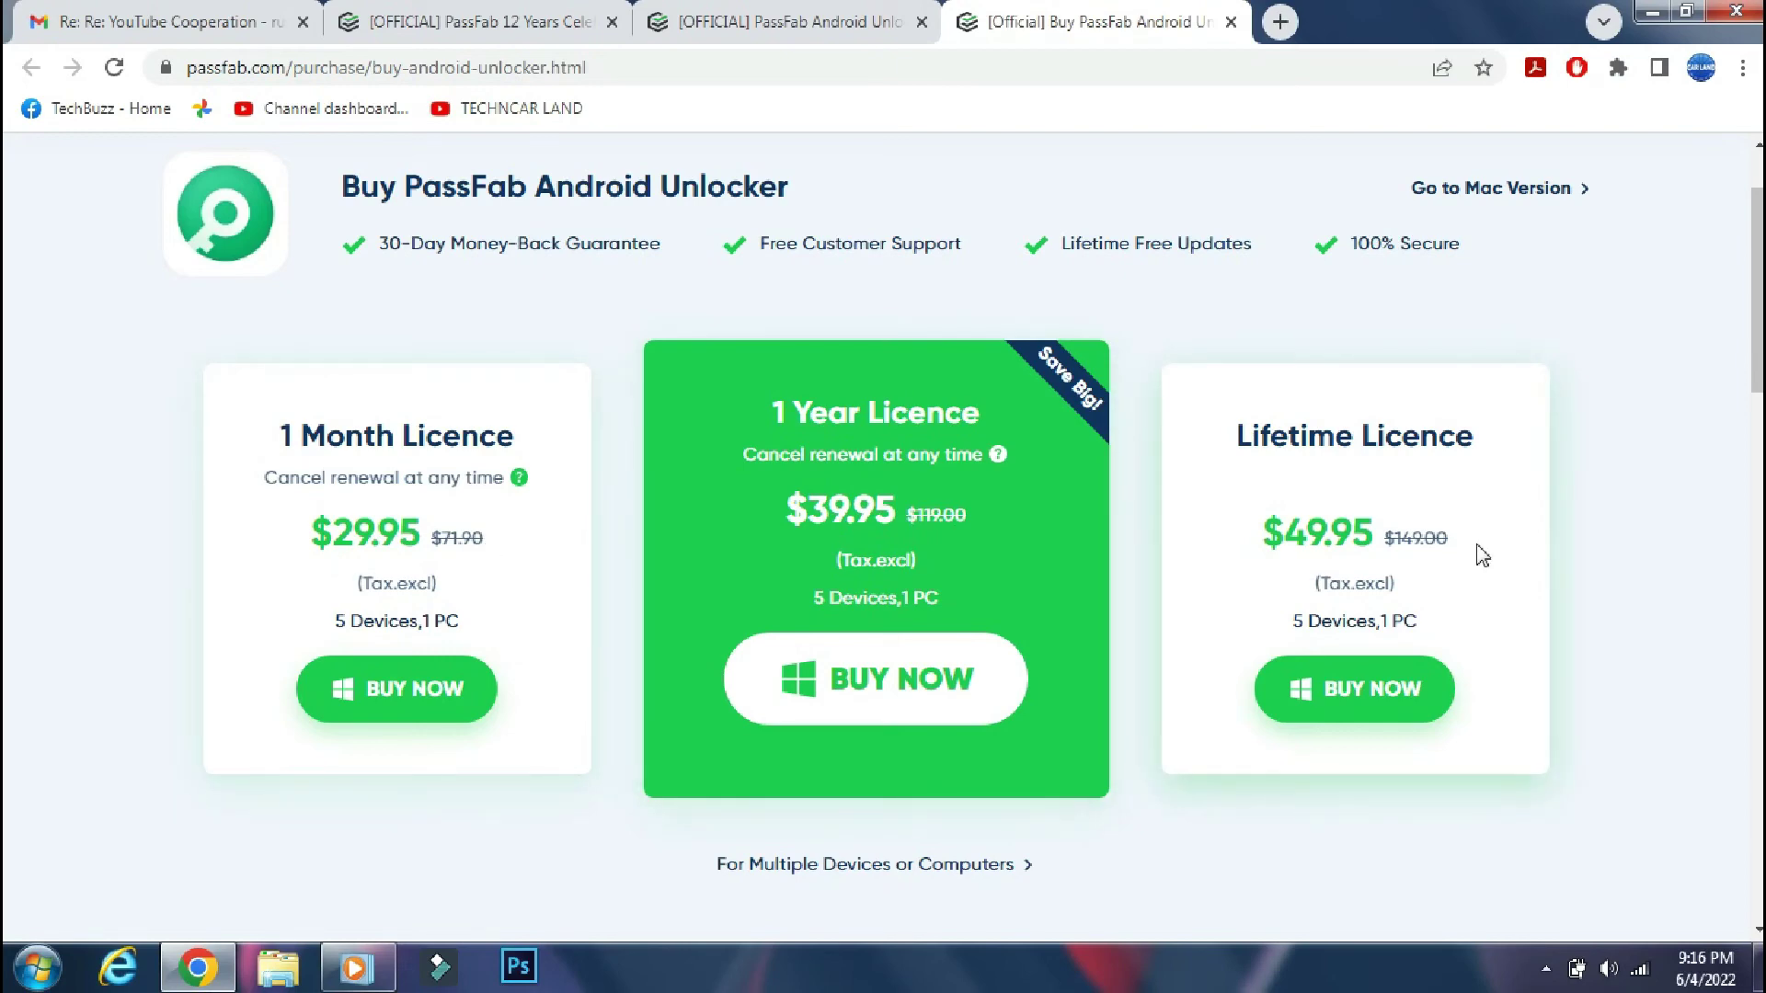
Go to the 12 Years Celebration page and scroll through it, highlighting the PFANNIV coupon code
click(478, 23)
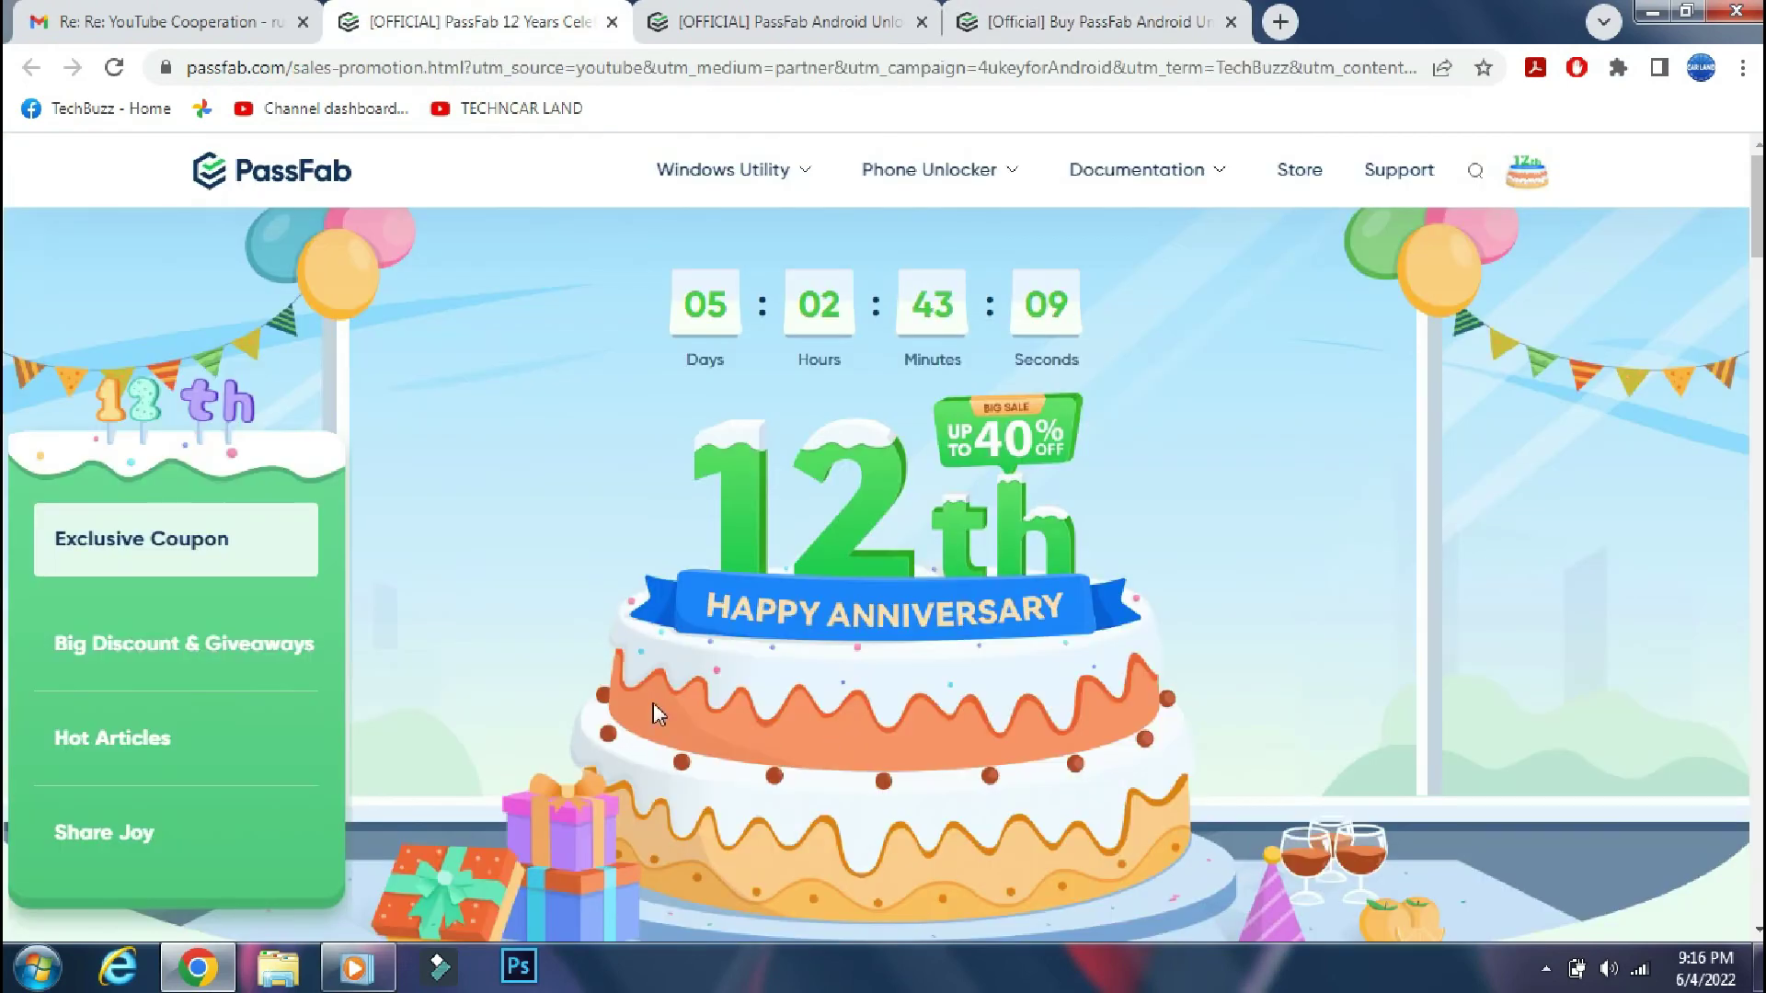
scroll(968, 622, down, 15)
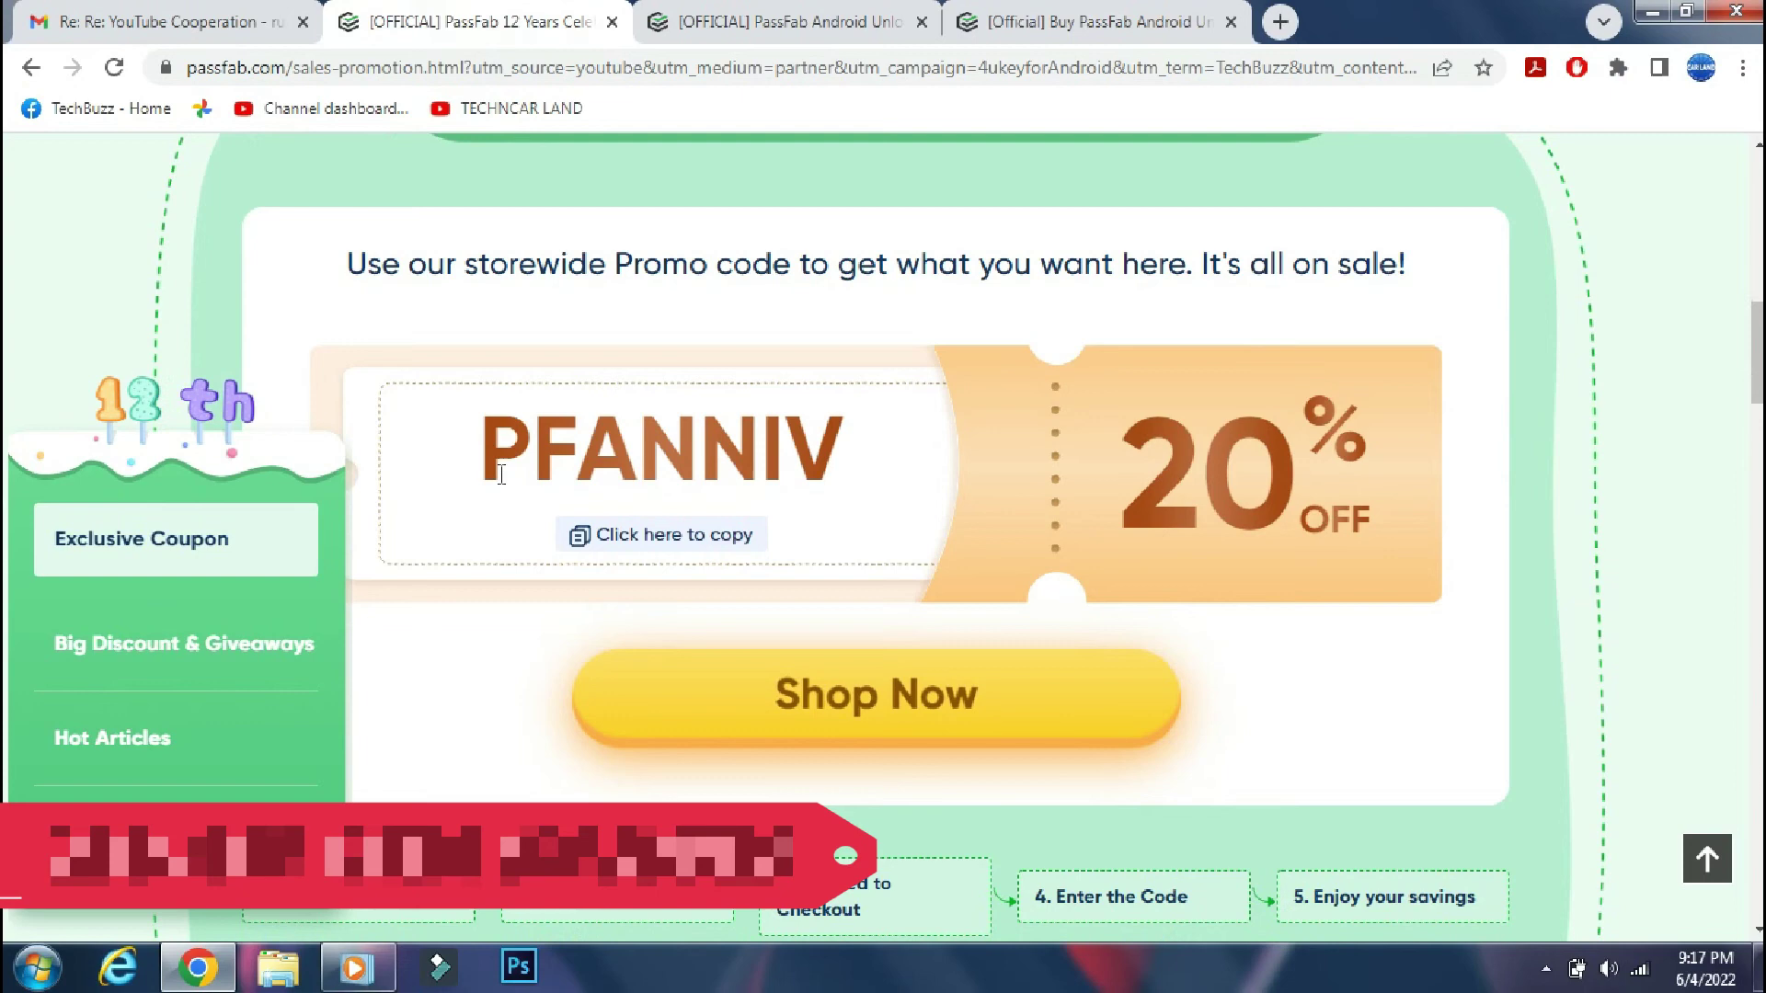
drag(475, 450, 874, 457)
click(874, 457)
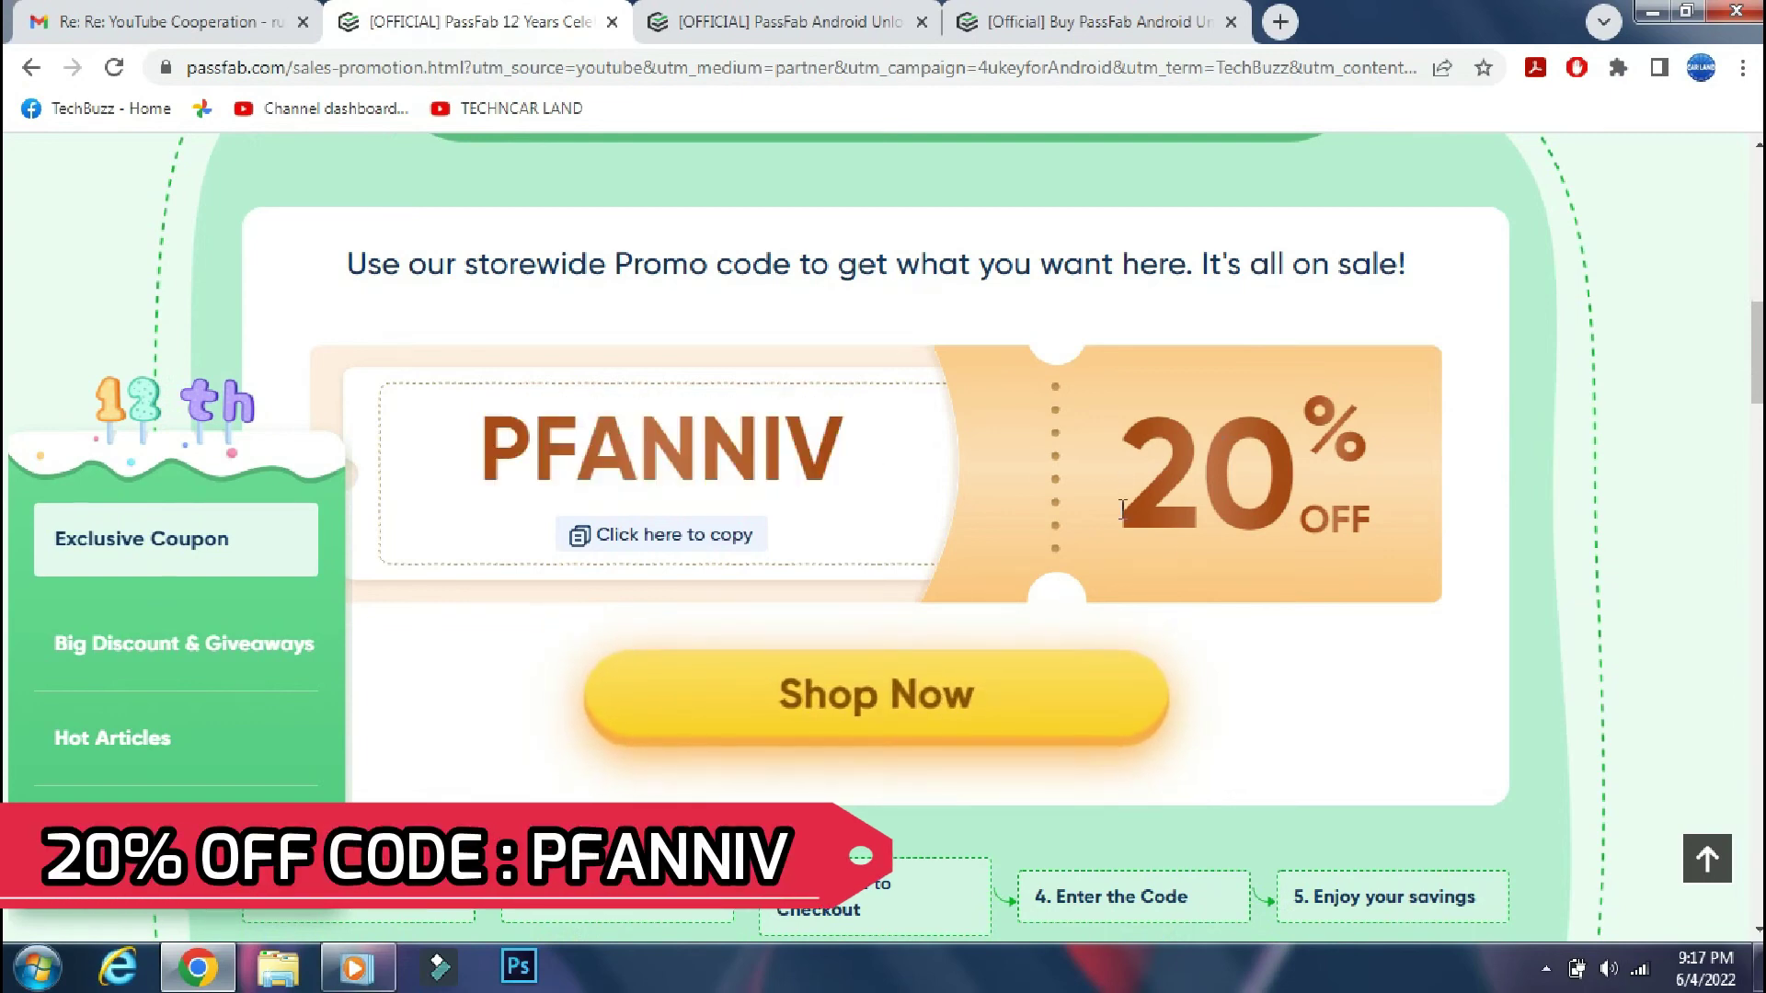
scroll(1098, 560, down, 7)
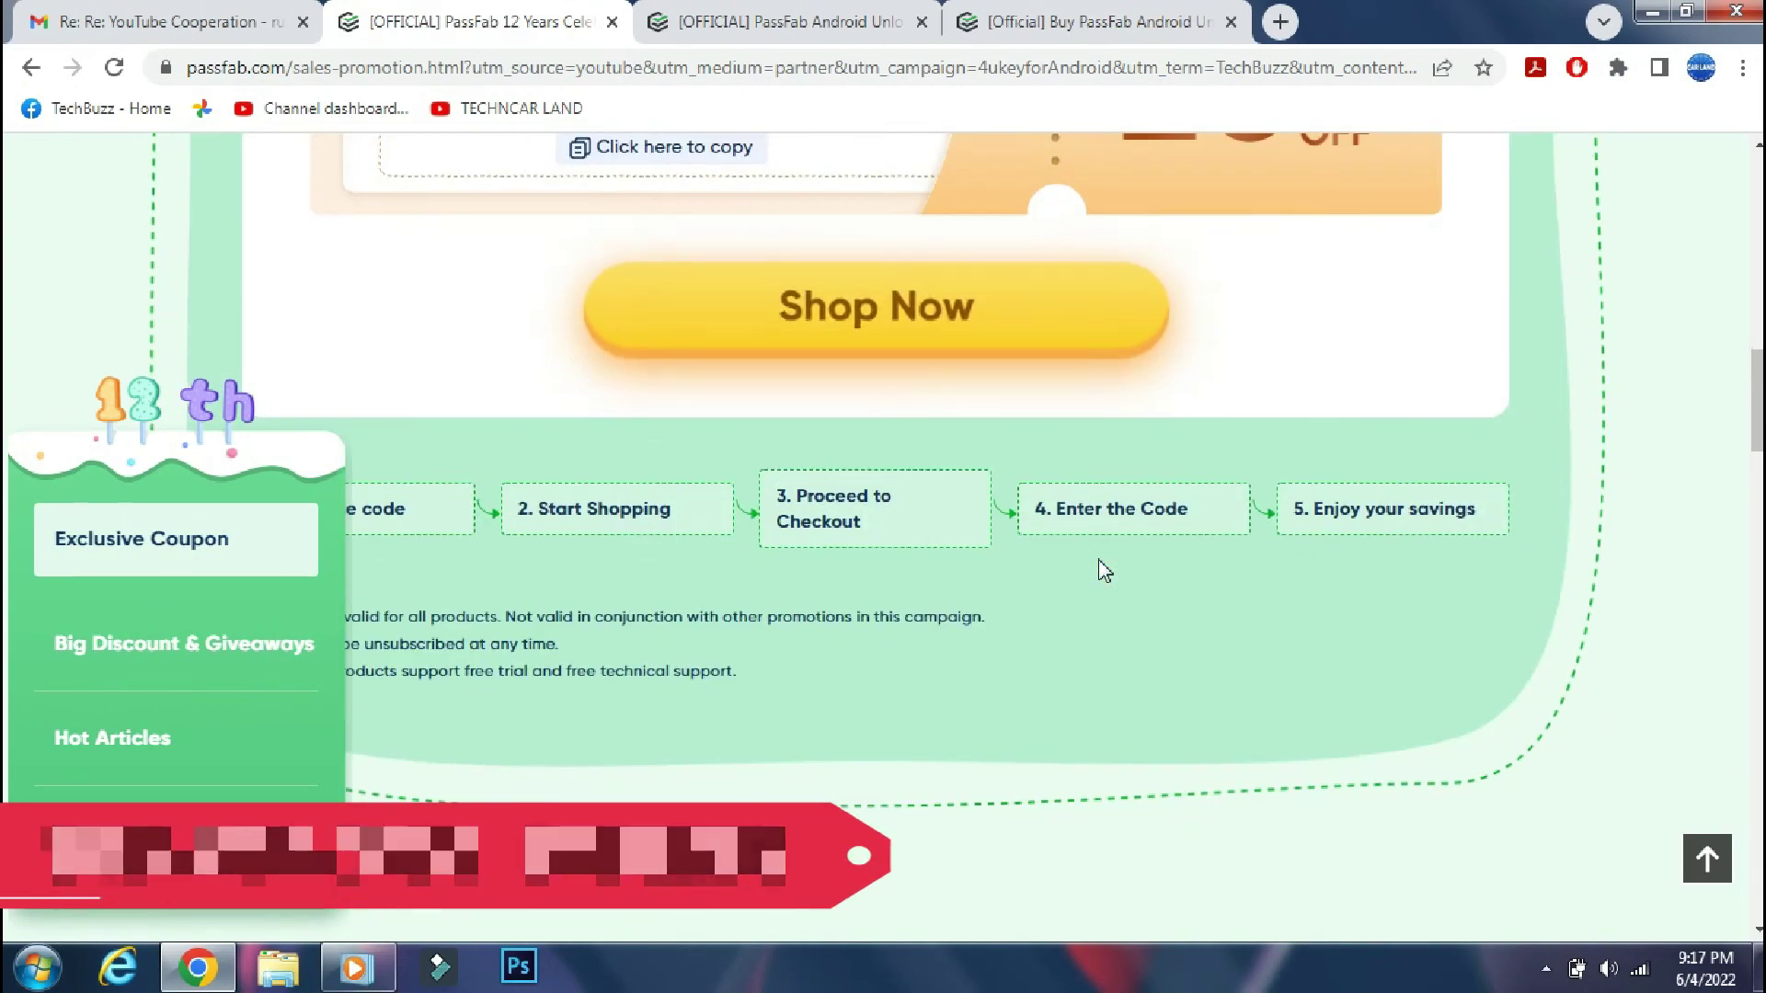
scroll(1102, 570, down, 8)
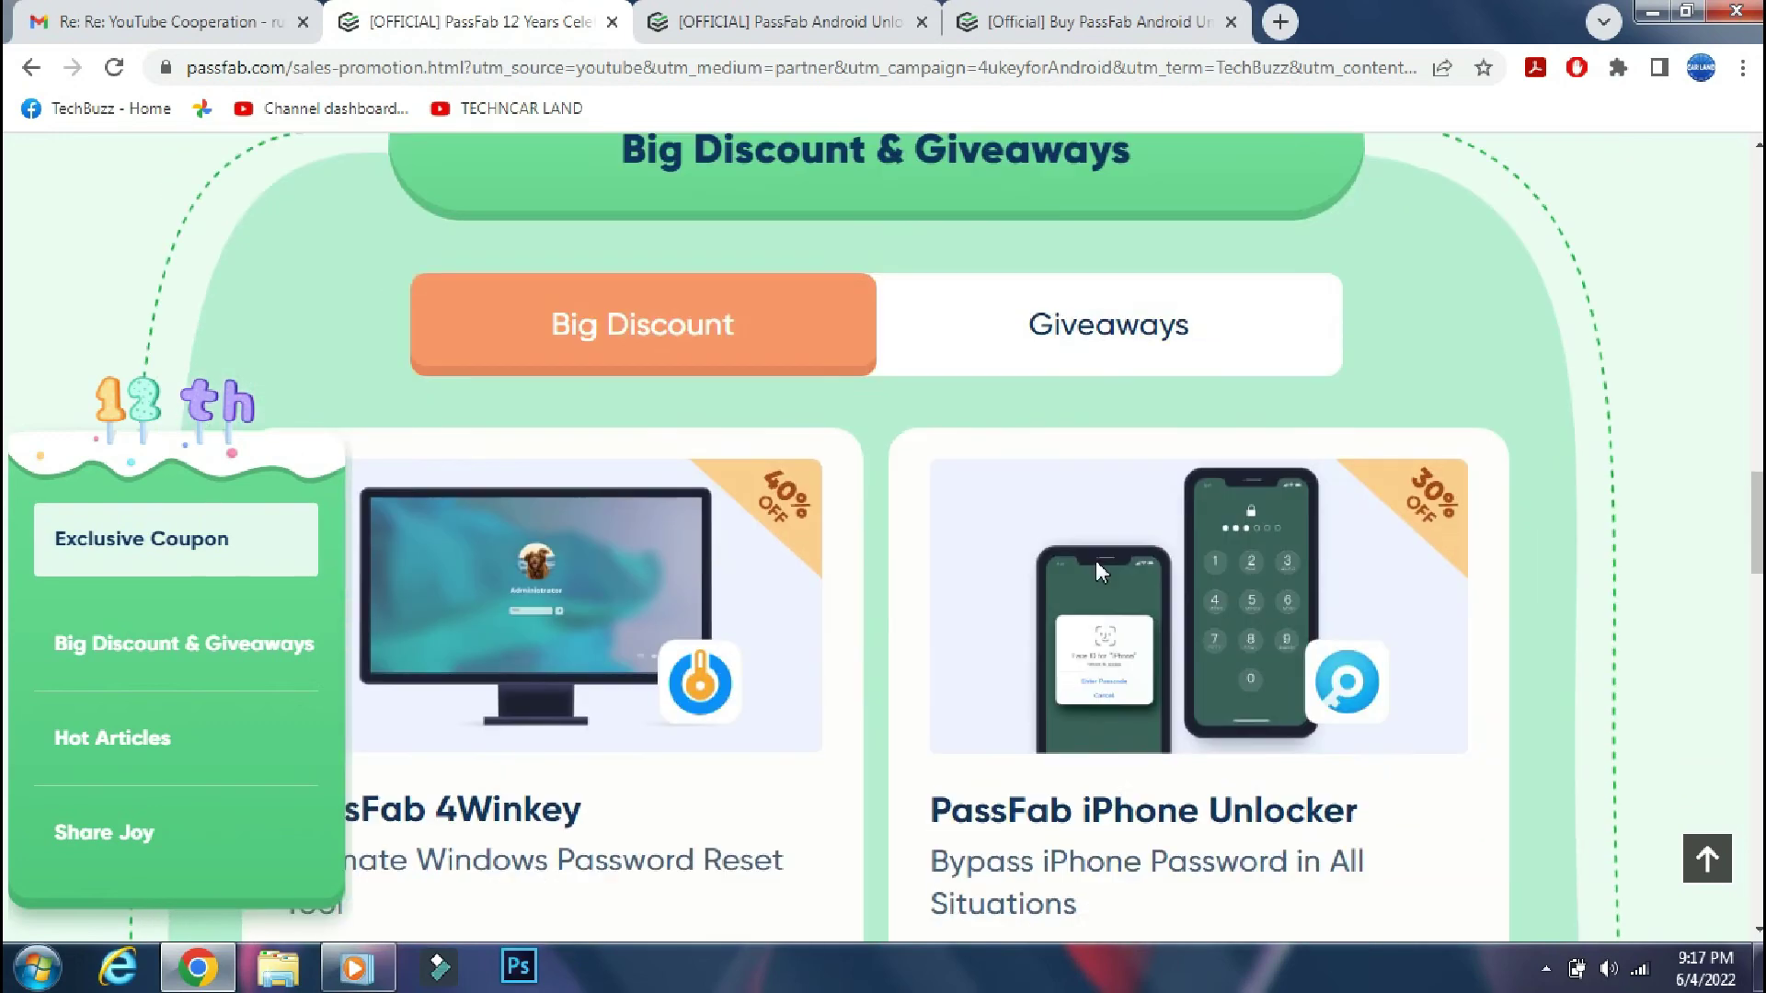
scroll(1095, 575, down, 2)
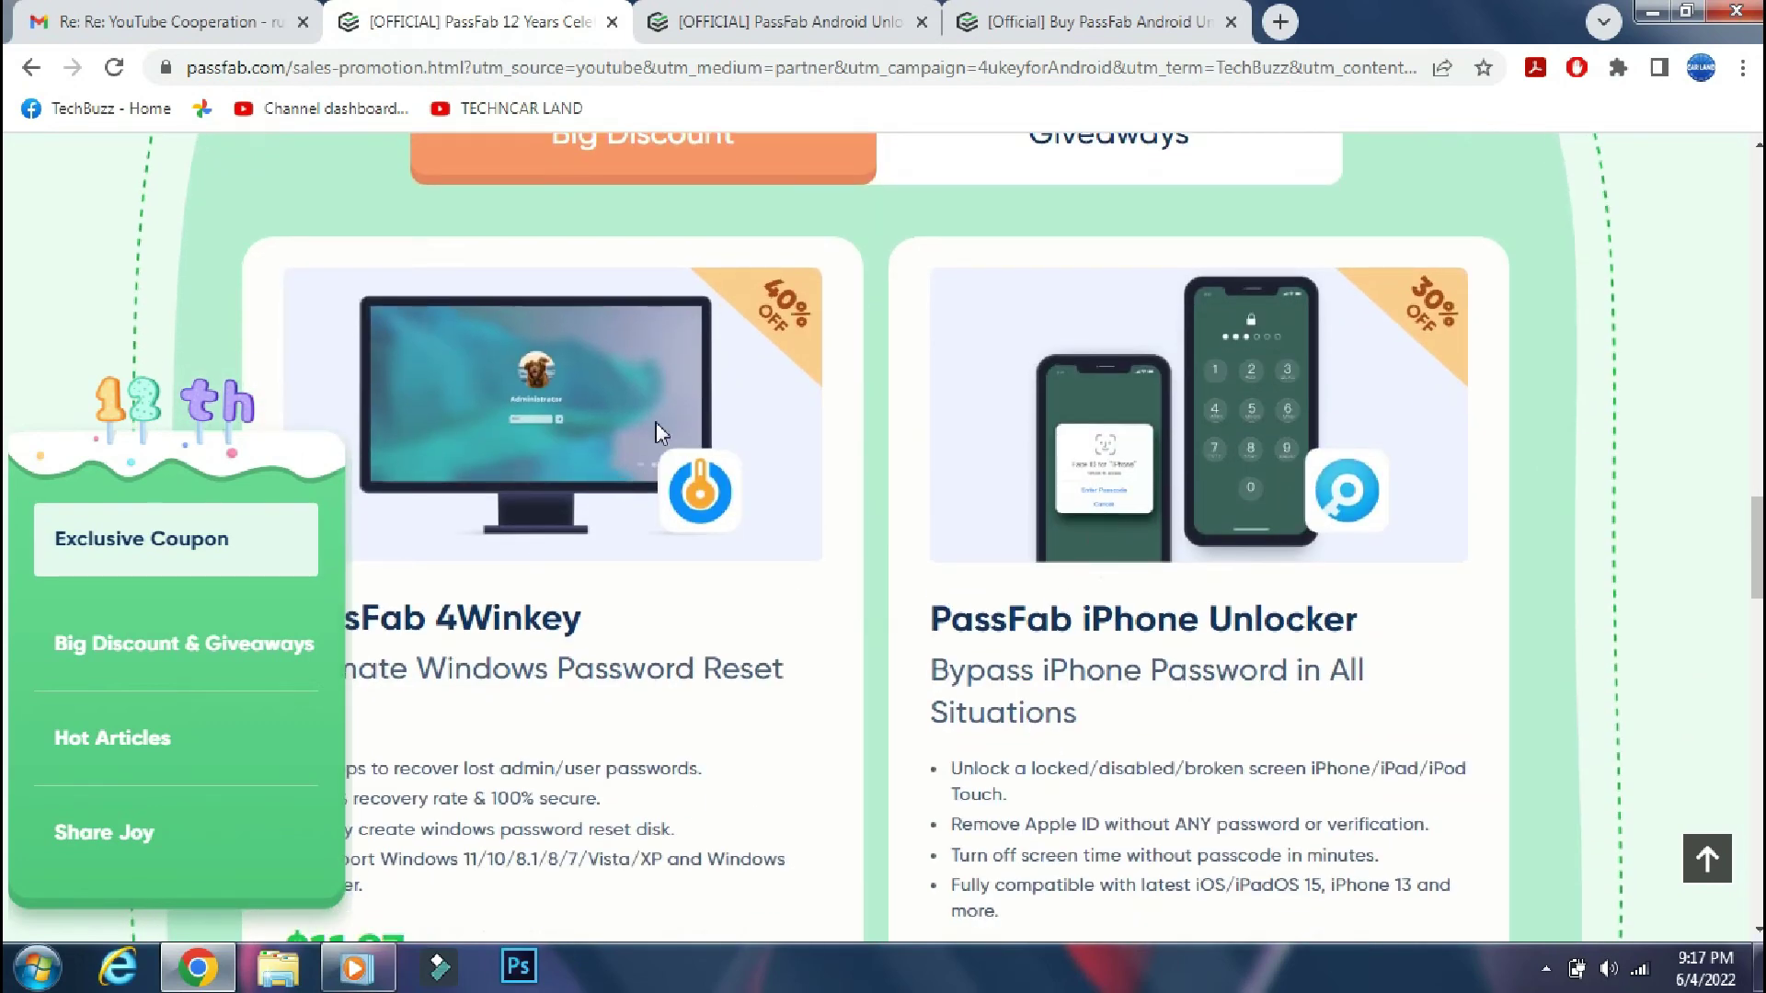
scroll(922, 207, up, 2)
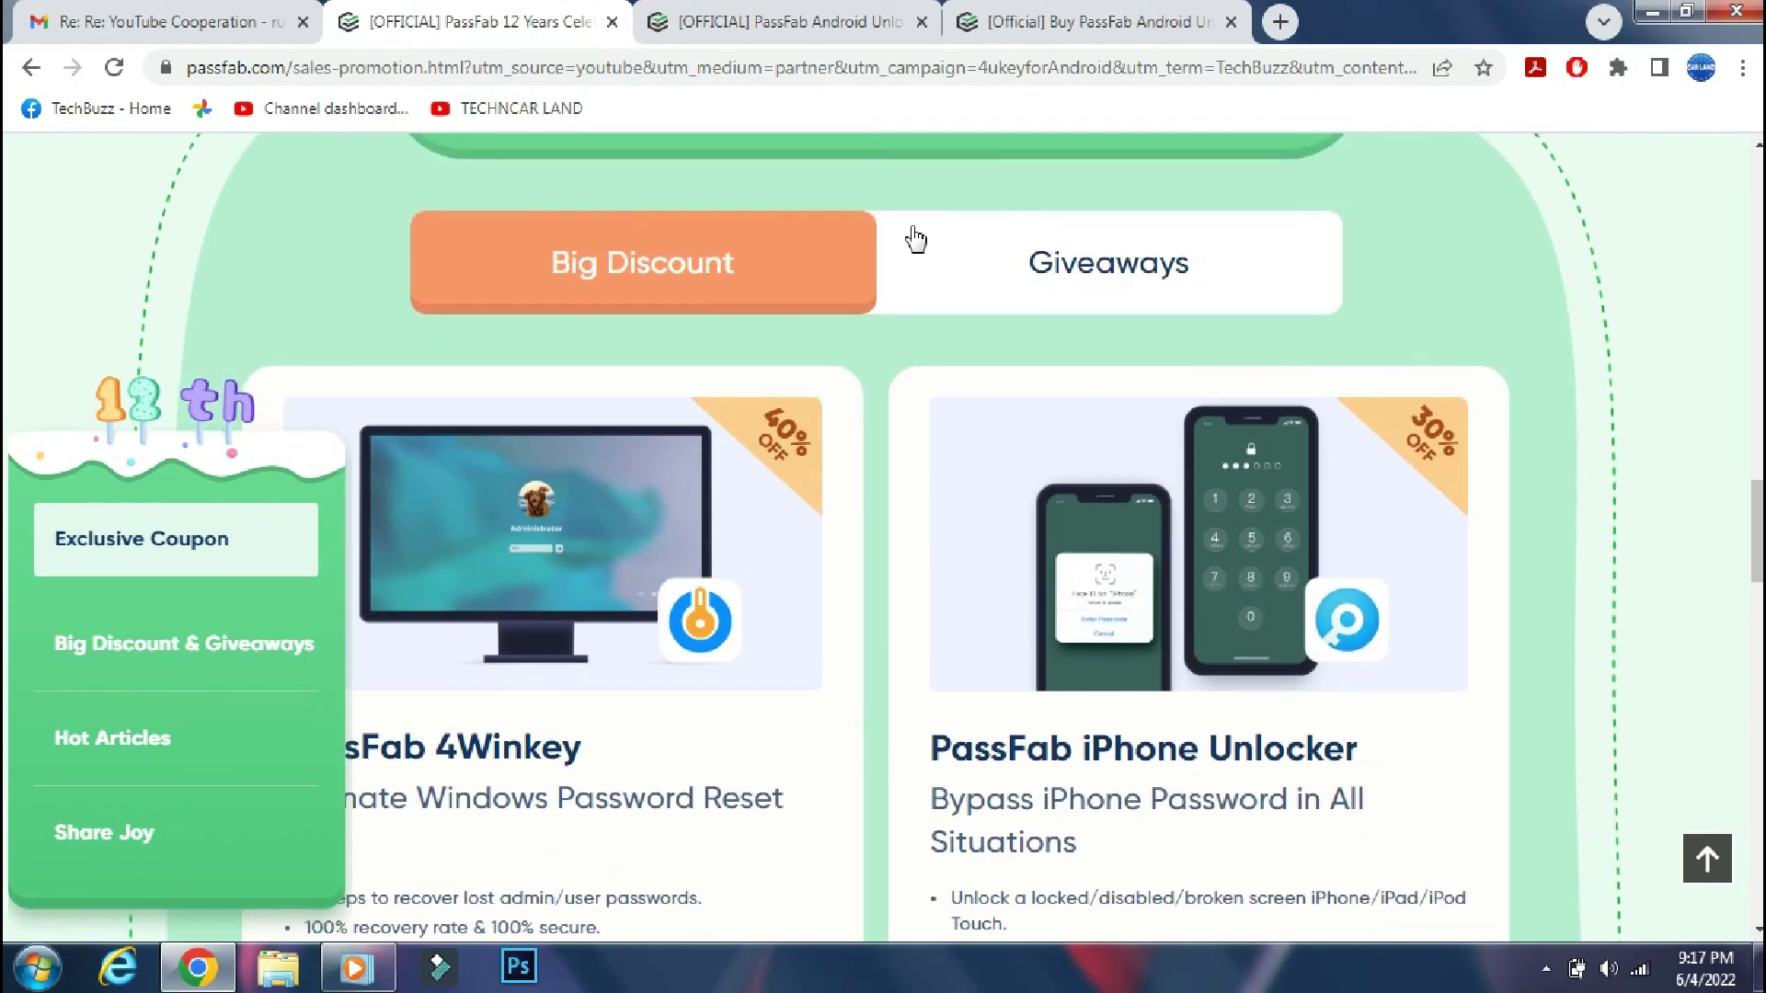
Browse the free Giveaways product list
click(1033, 288)
scroll(864, 705, down, 6)
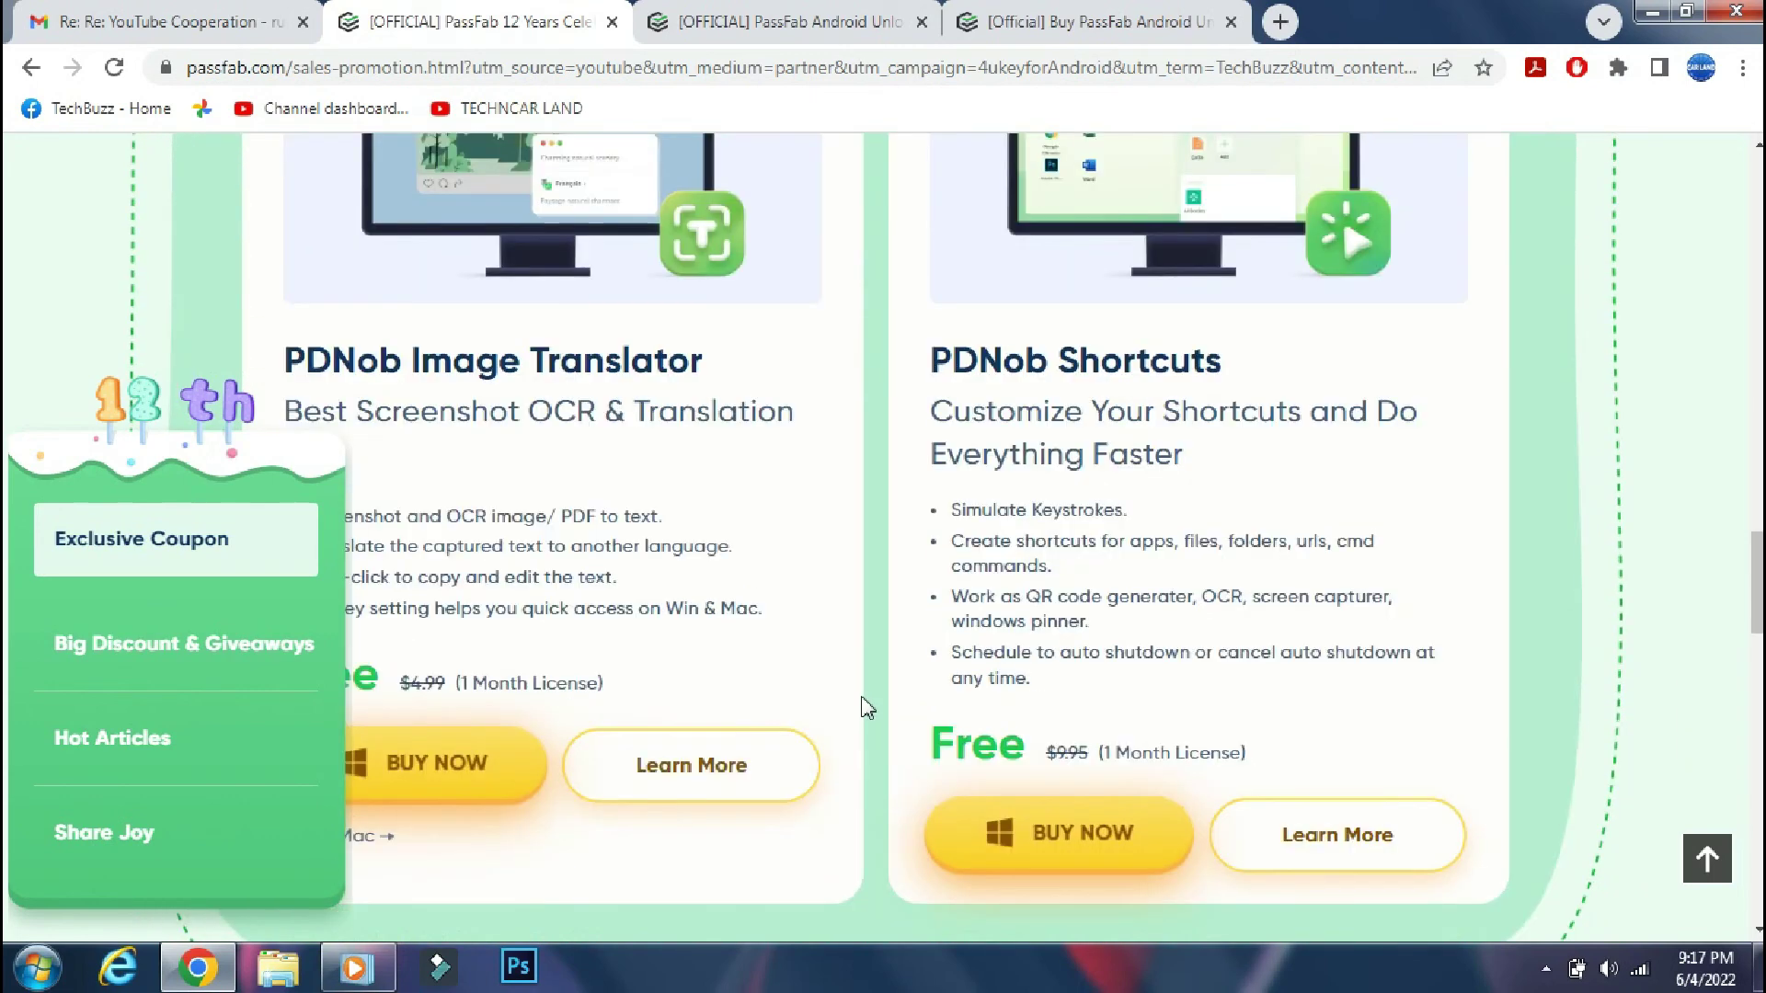
scroll(712, 543, down, 2)
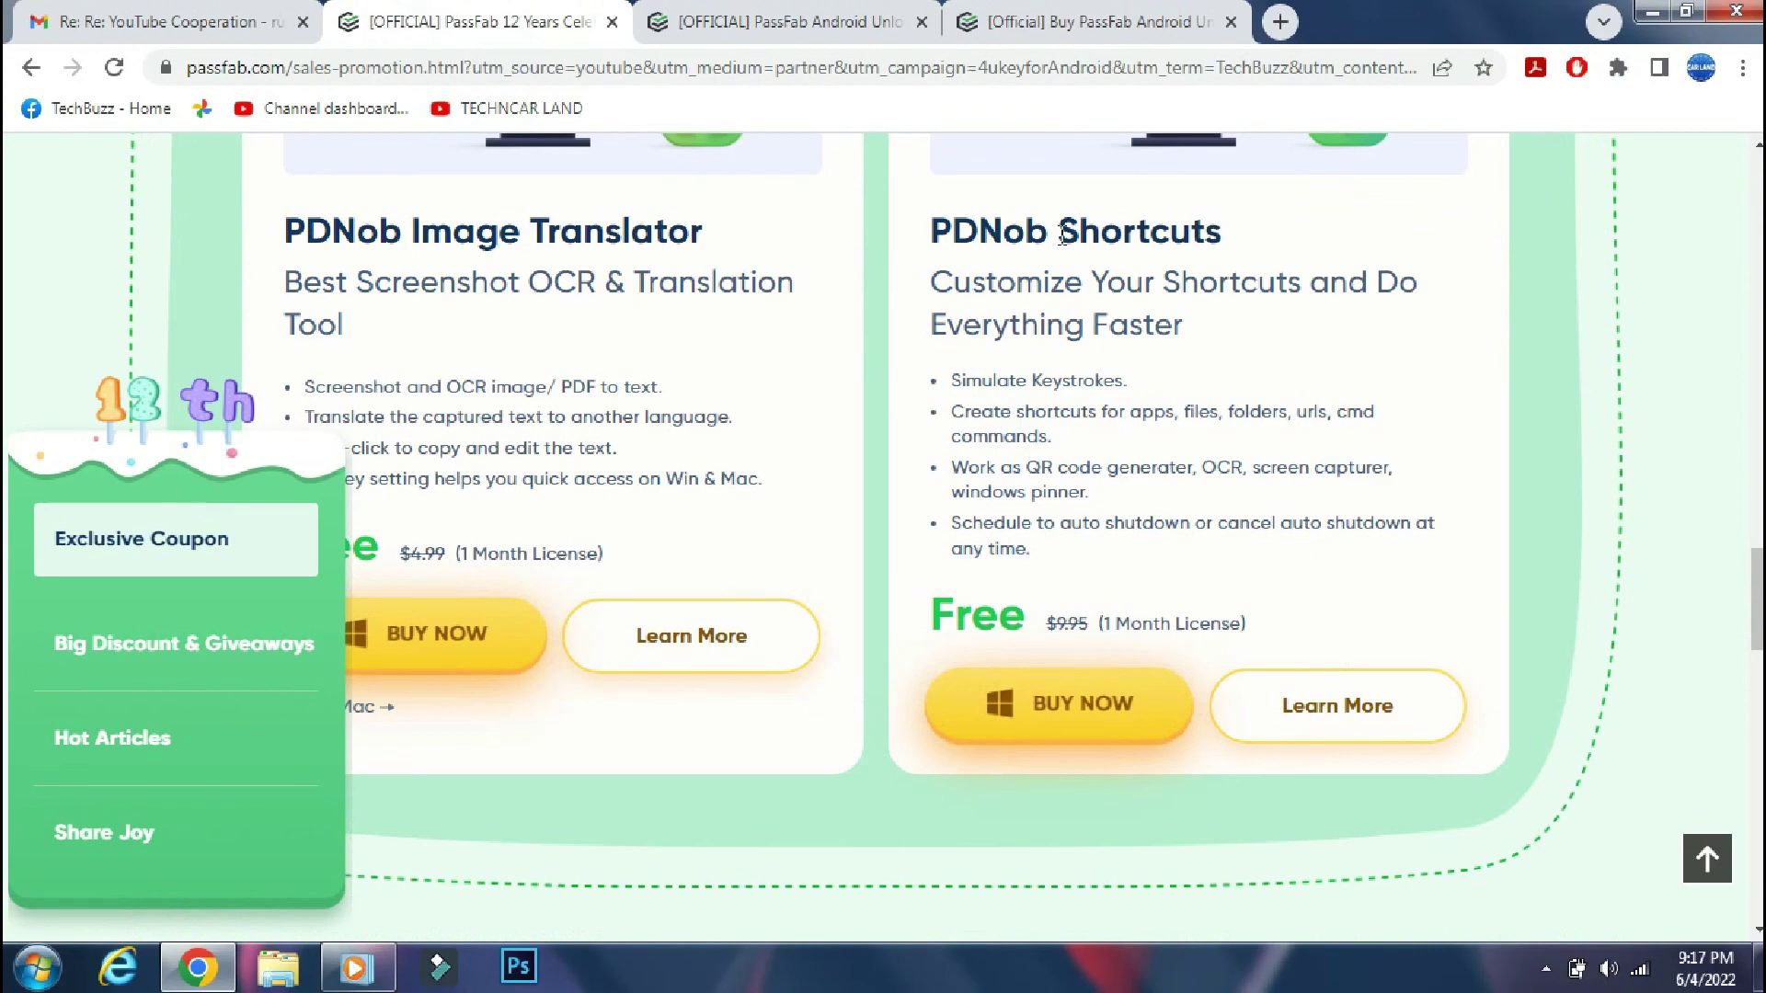
scroll(1192, 498, up, 5)
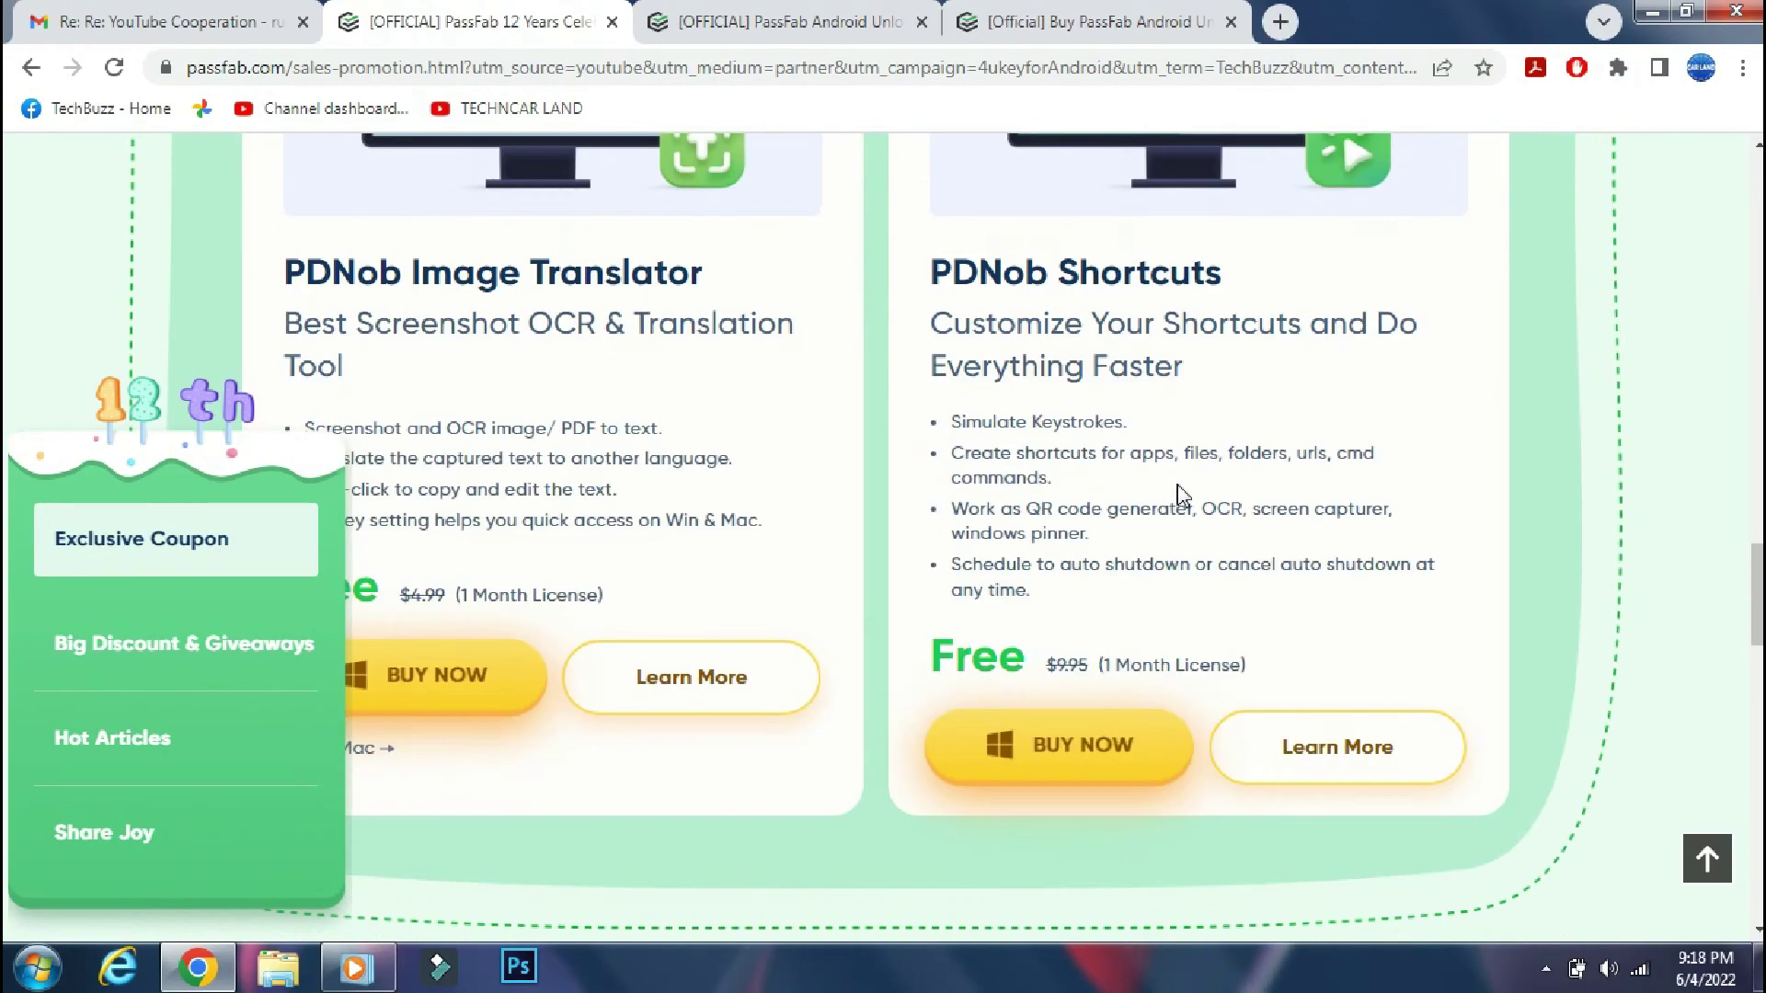
Return to the Big Discount products and scroll back toward the top
click(754, 313)
scroll(1175, 685, down, 4)
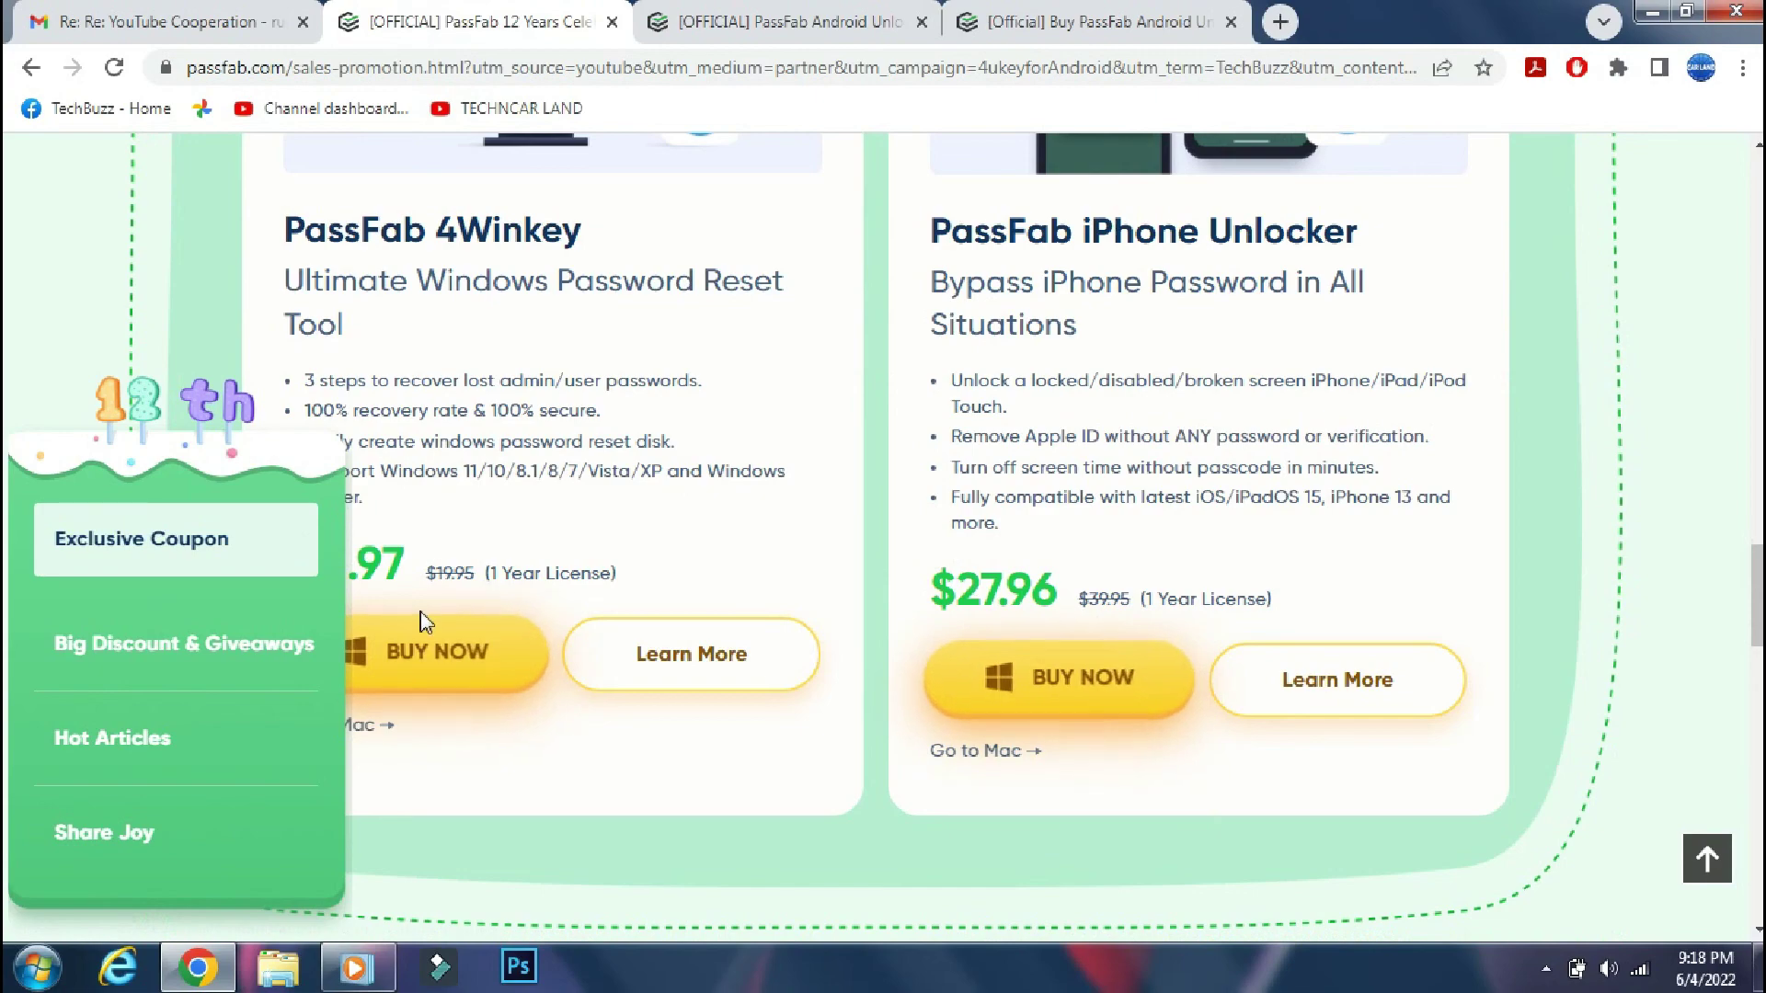
scroll(419, 615, down, 4)
scroll(694, 532, up, 15)
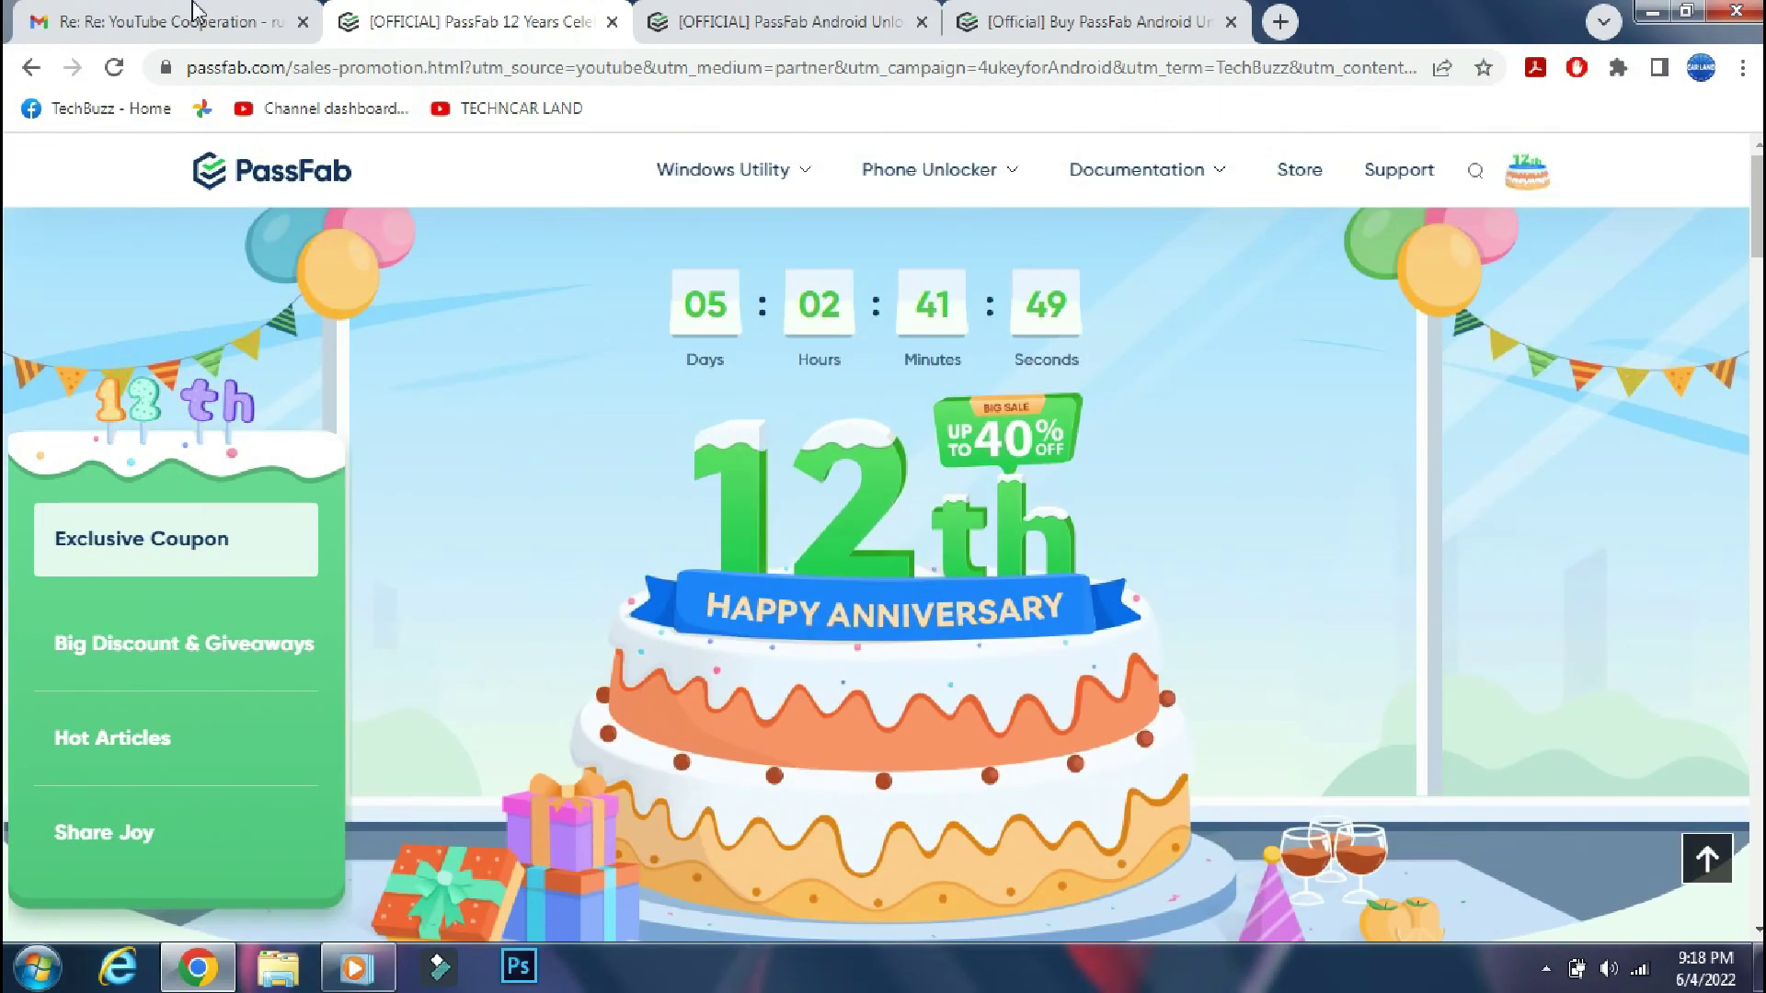
Scroll the Android Unlocker page down to its FAQ, then use the back-to-top arrow
click(827, 21)
scroll(958, 579, down, 2)
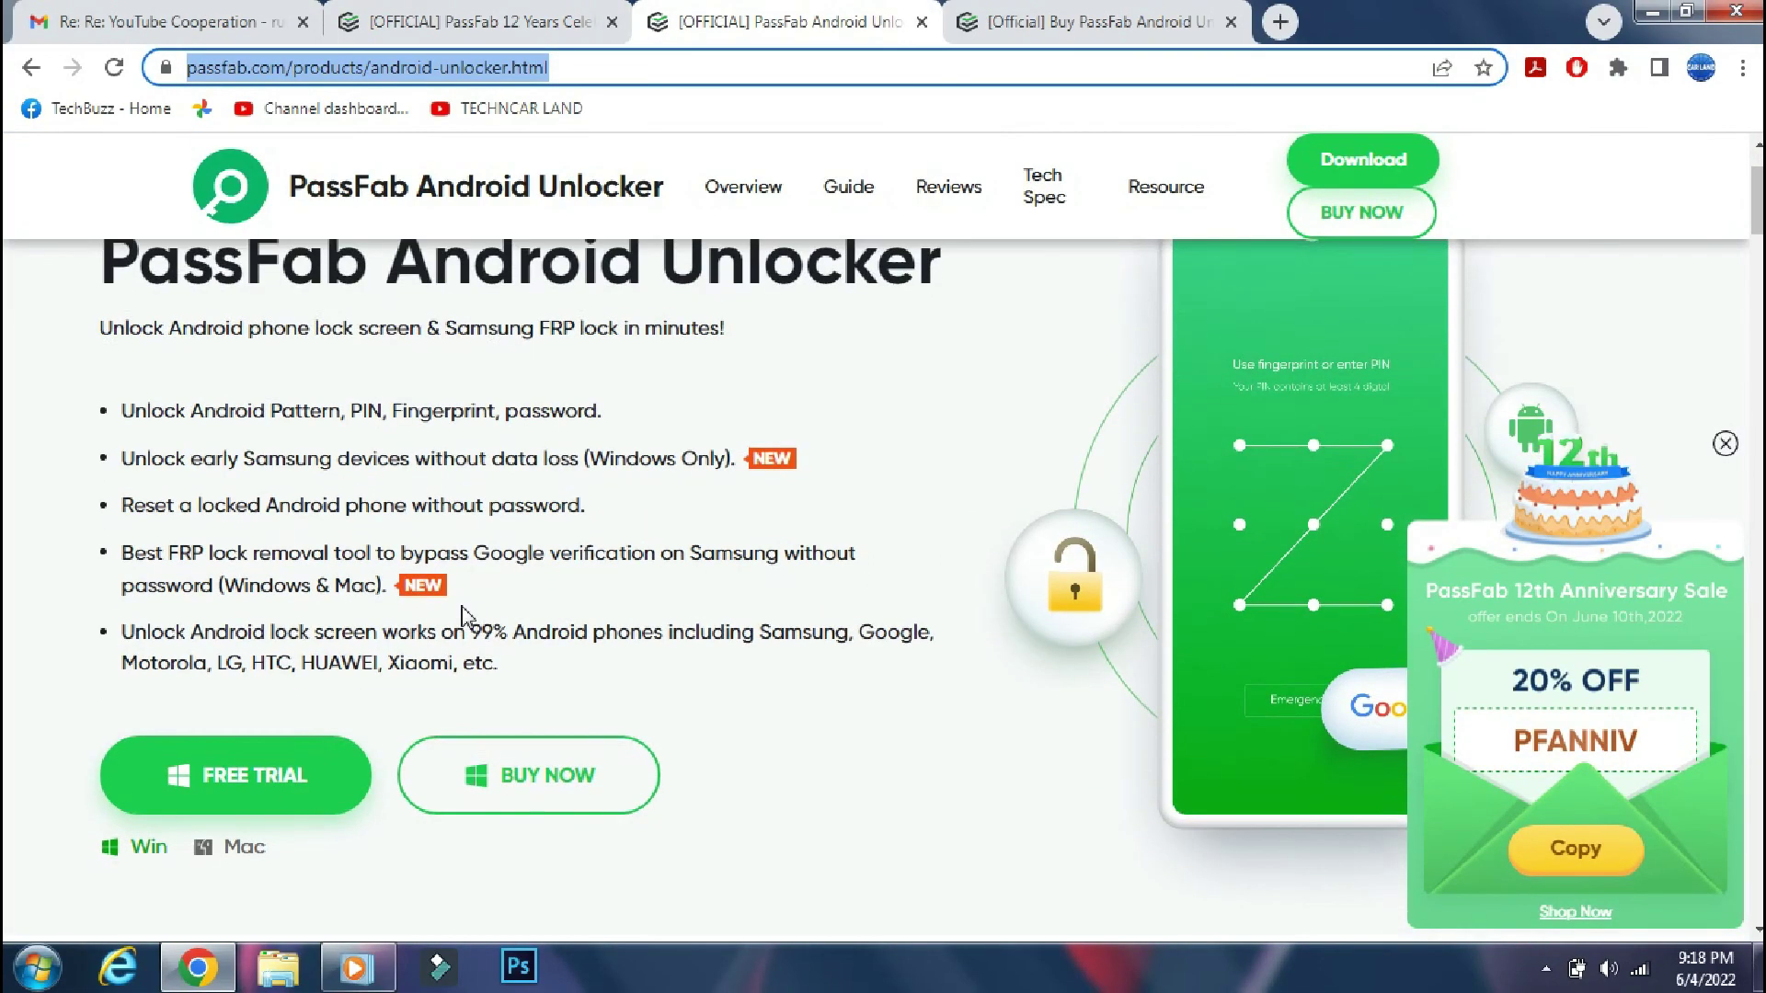
scroll(463, 614, down, 10)
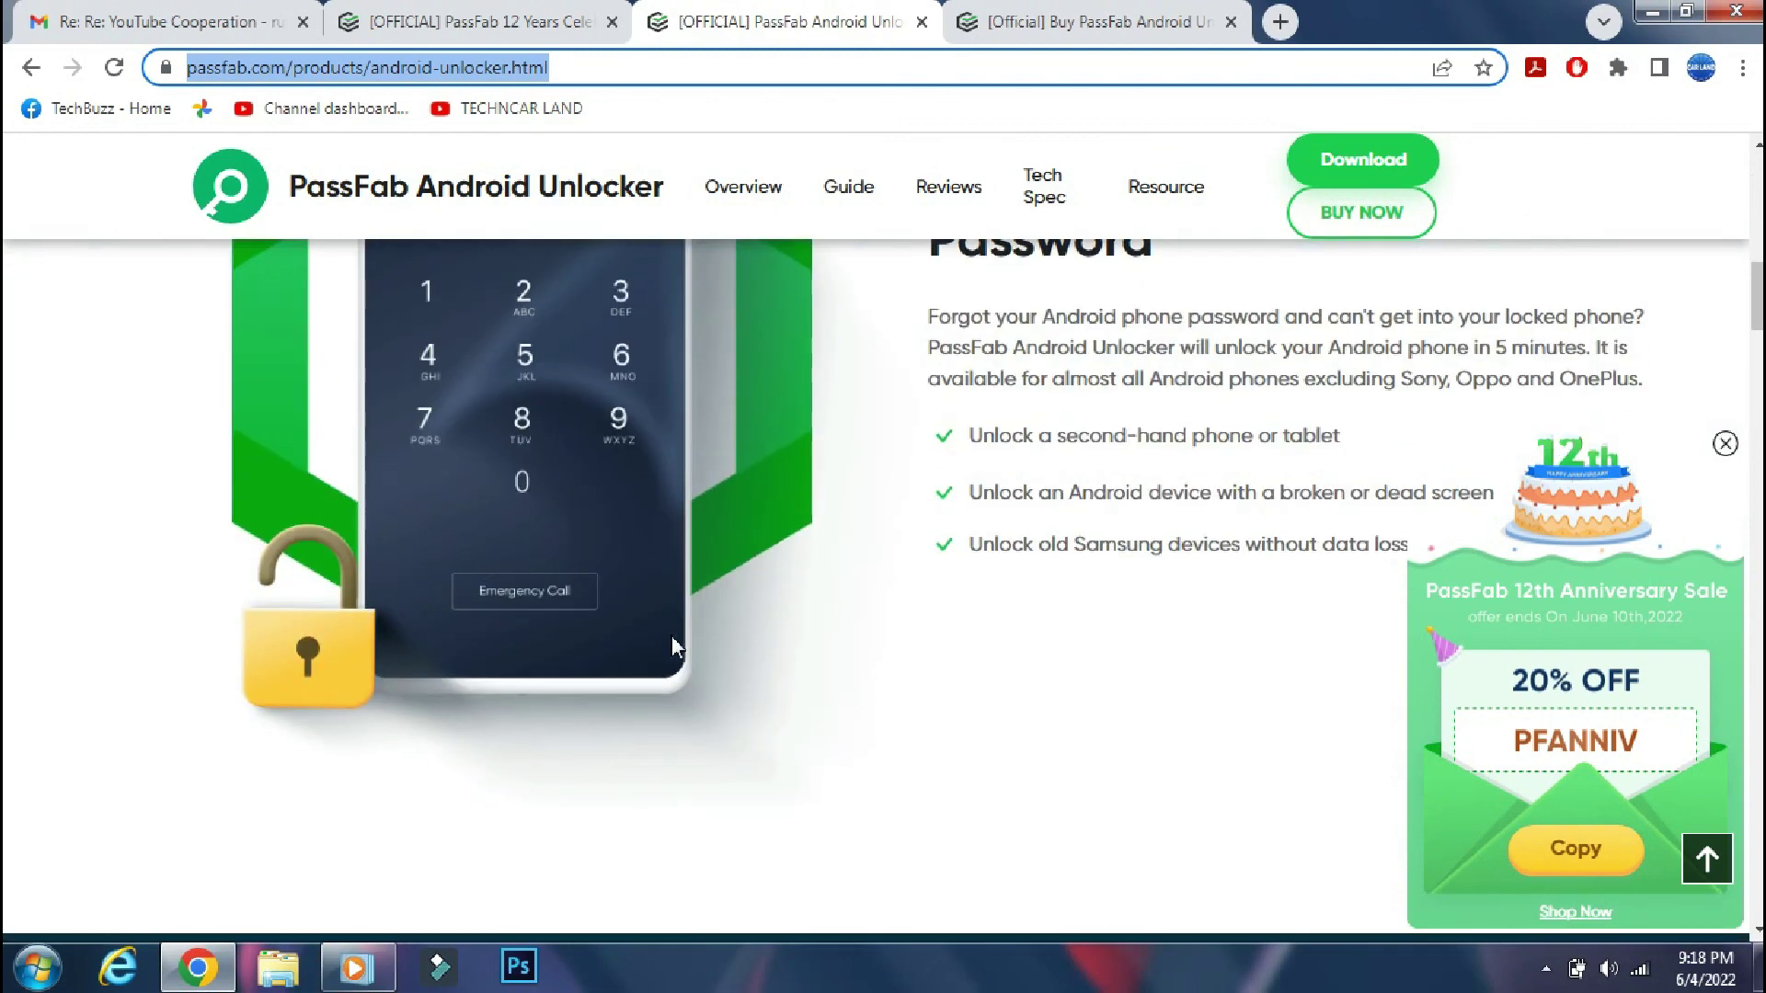
scroll(671, 636, down, 7)
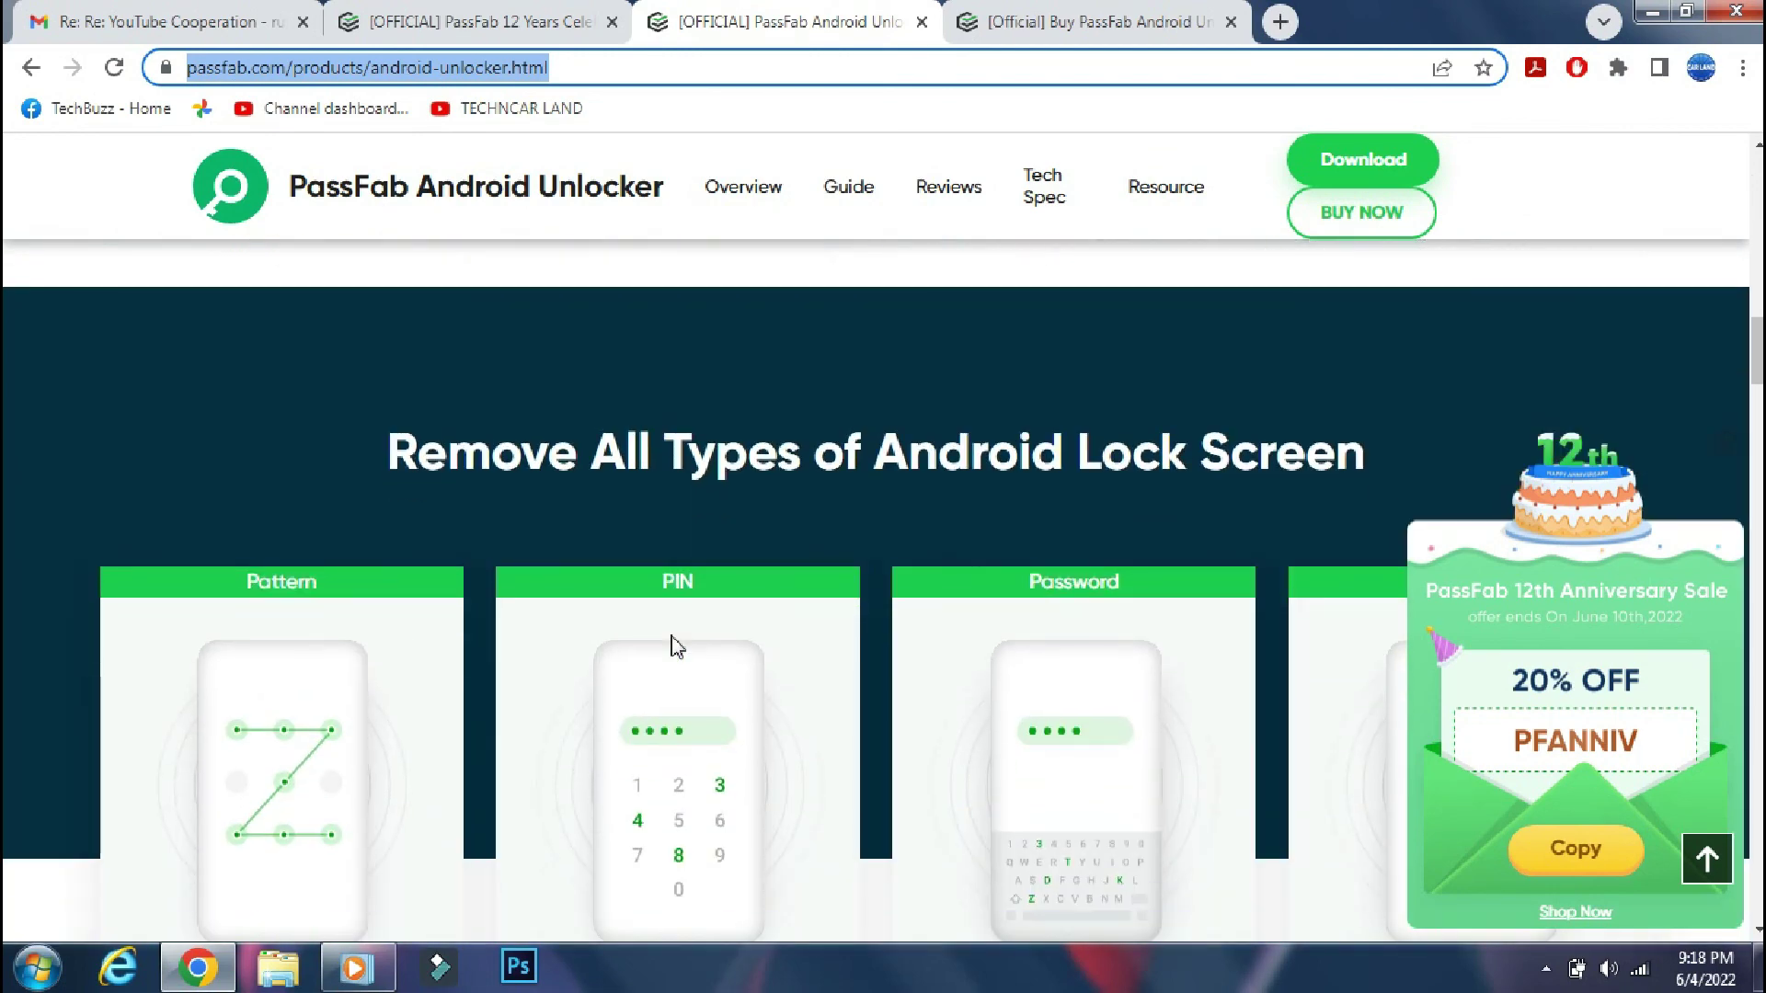
scroll(671, 637, down, 15)
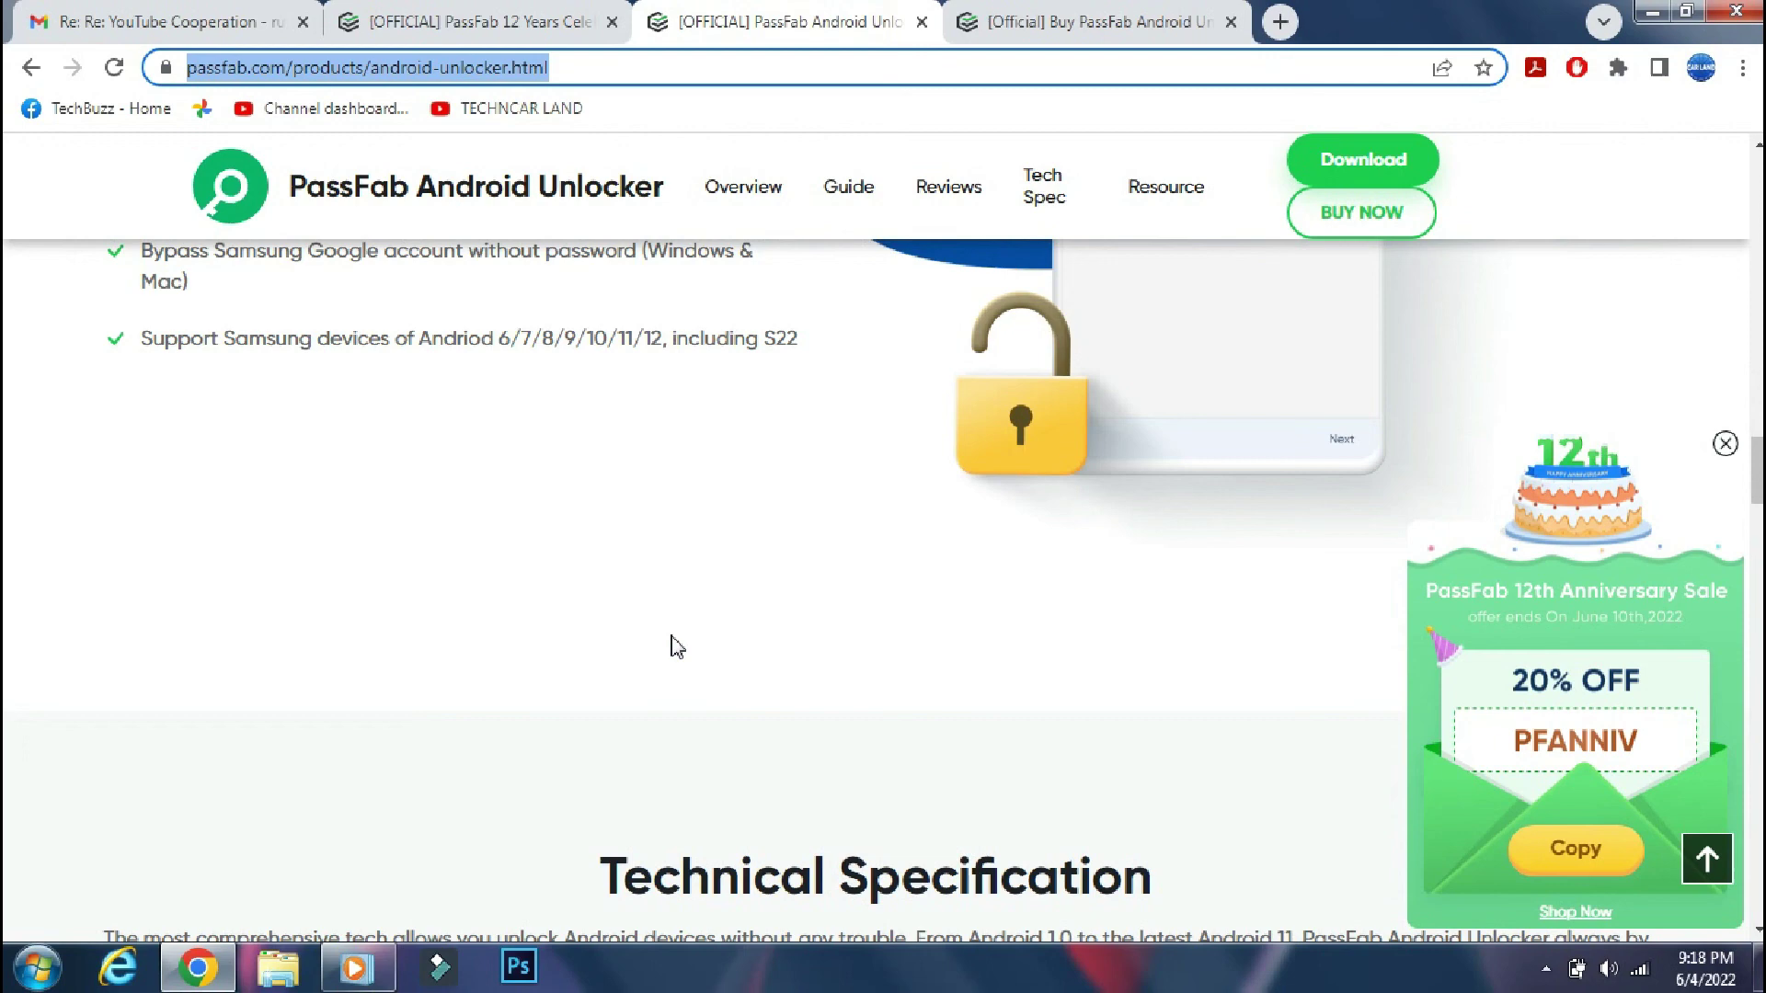
scroll(677, 646, down, 17)
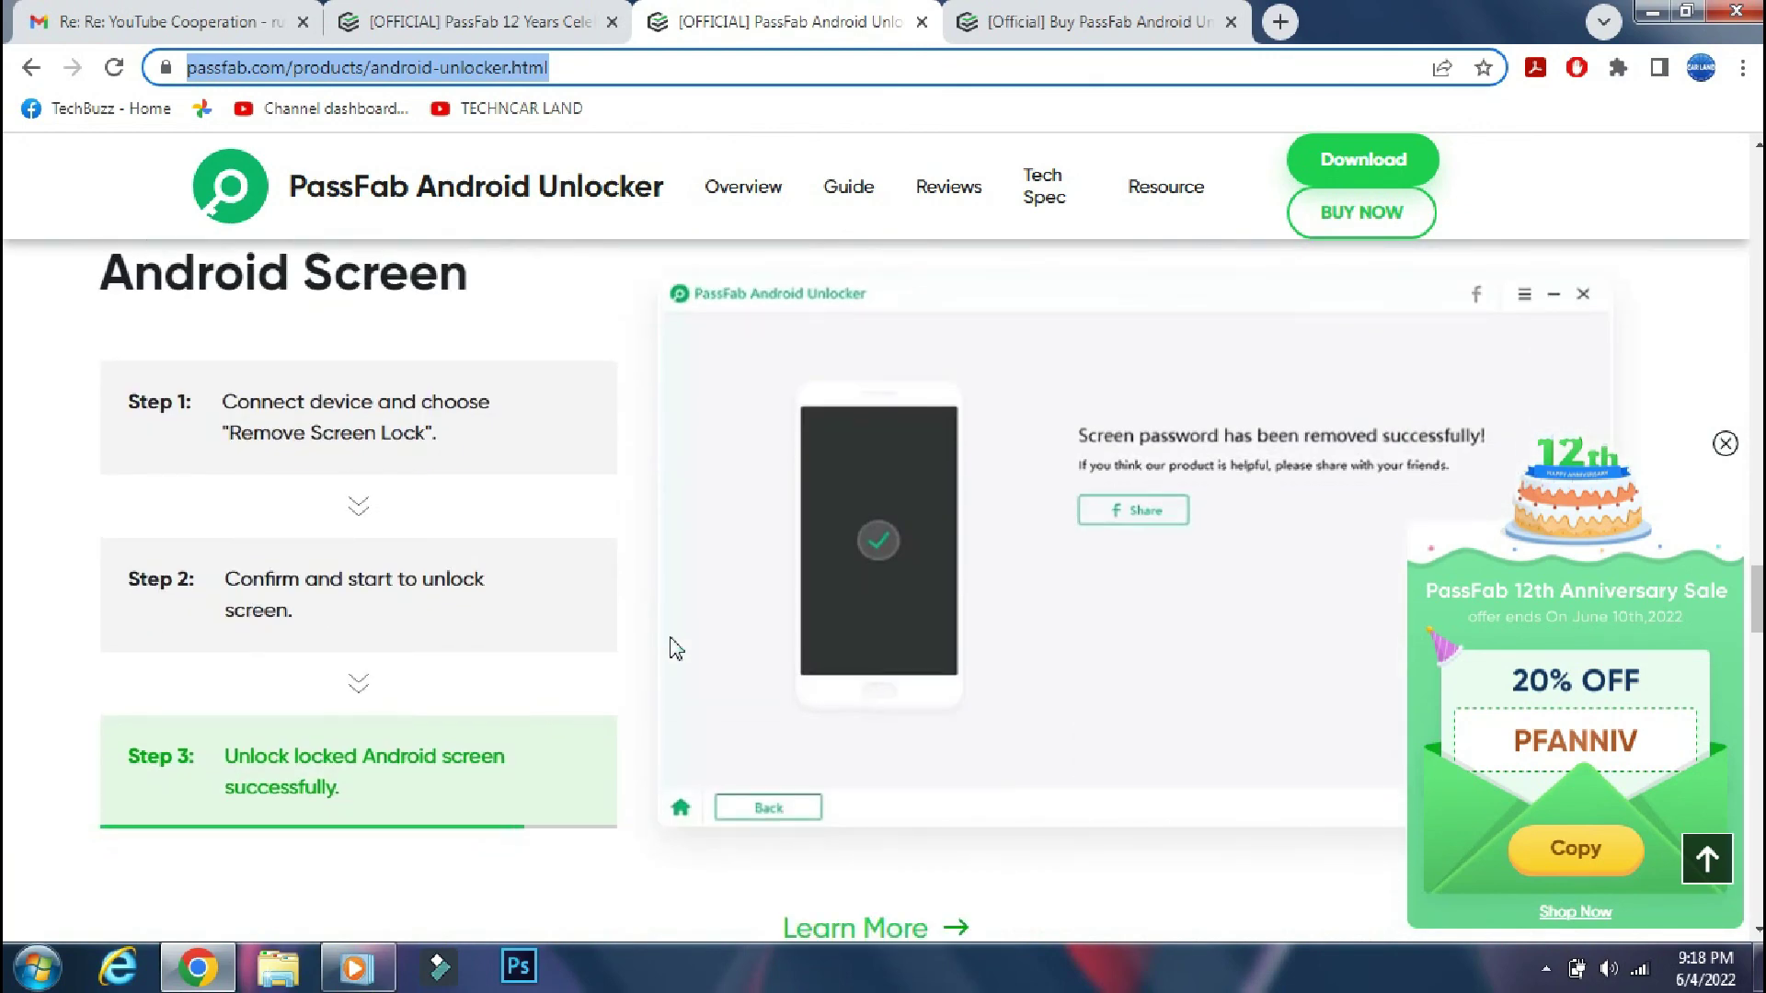
scroll(677, 647, down, 6)
scroll(677, 646, down, 5)
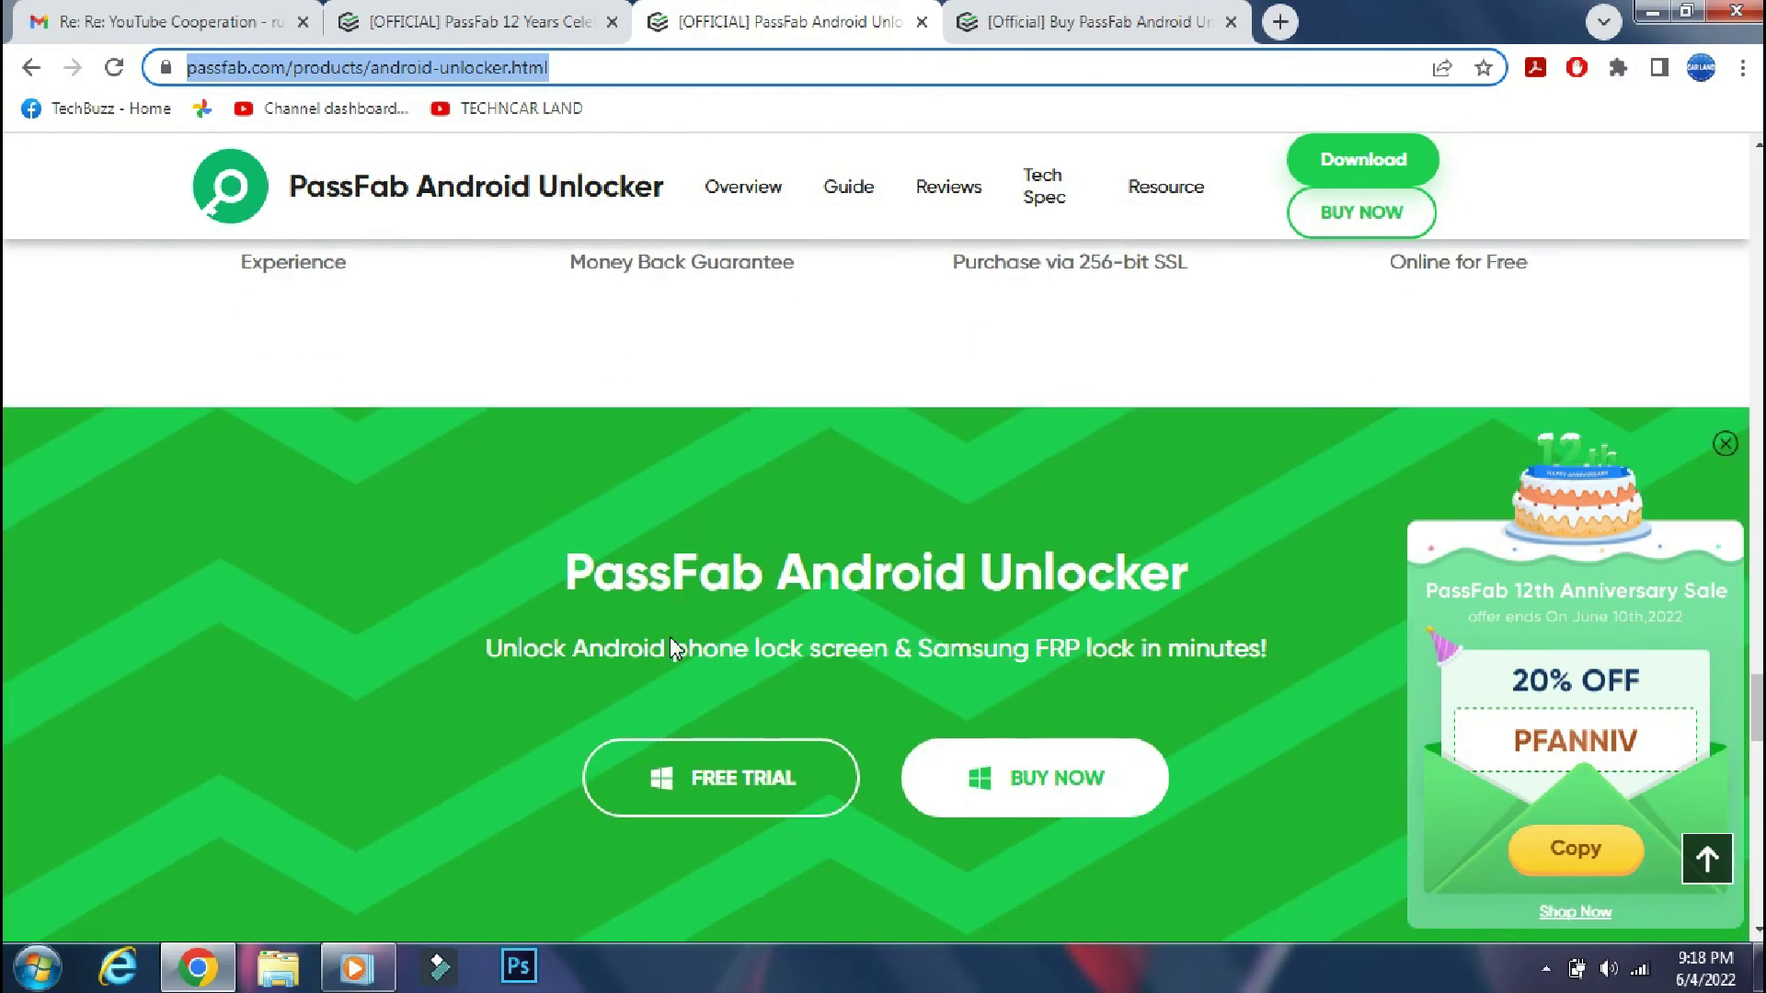
scroll(670, 636, down, 10)
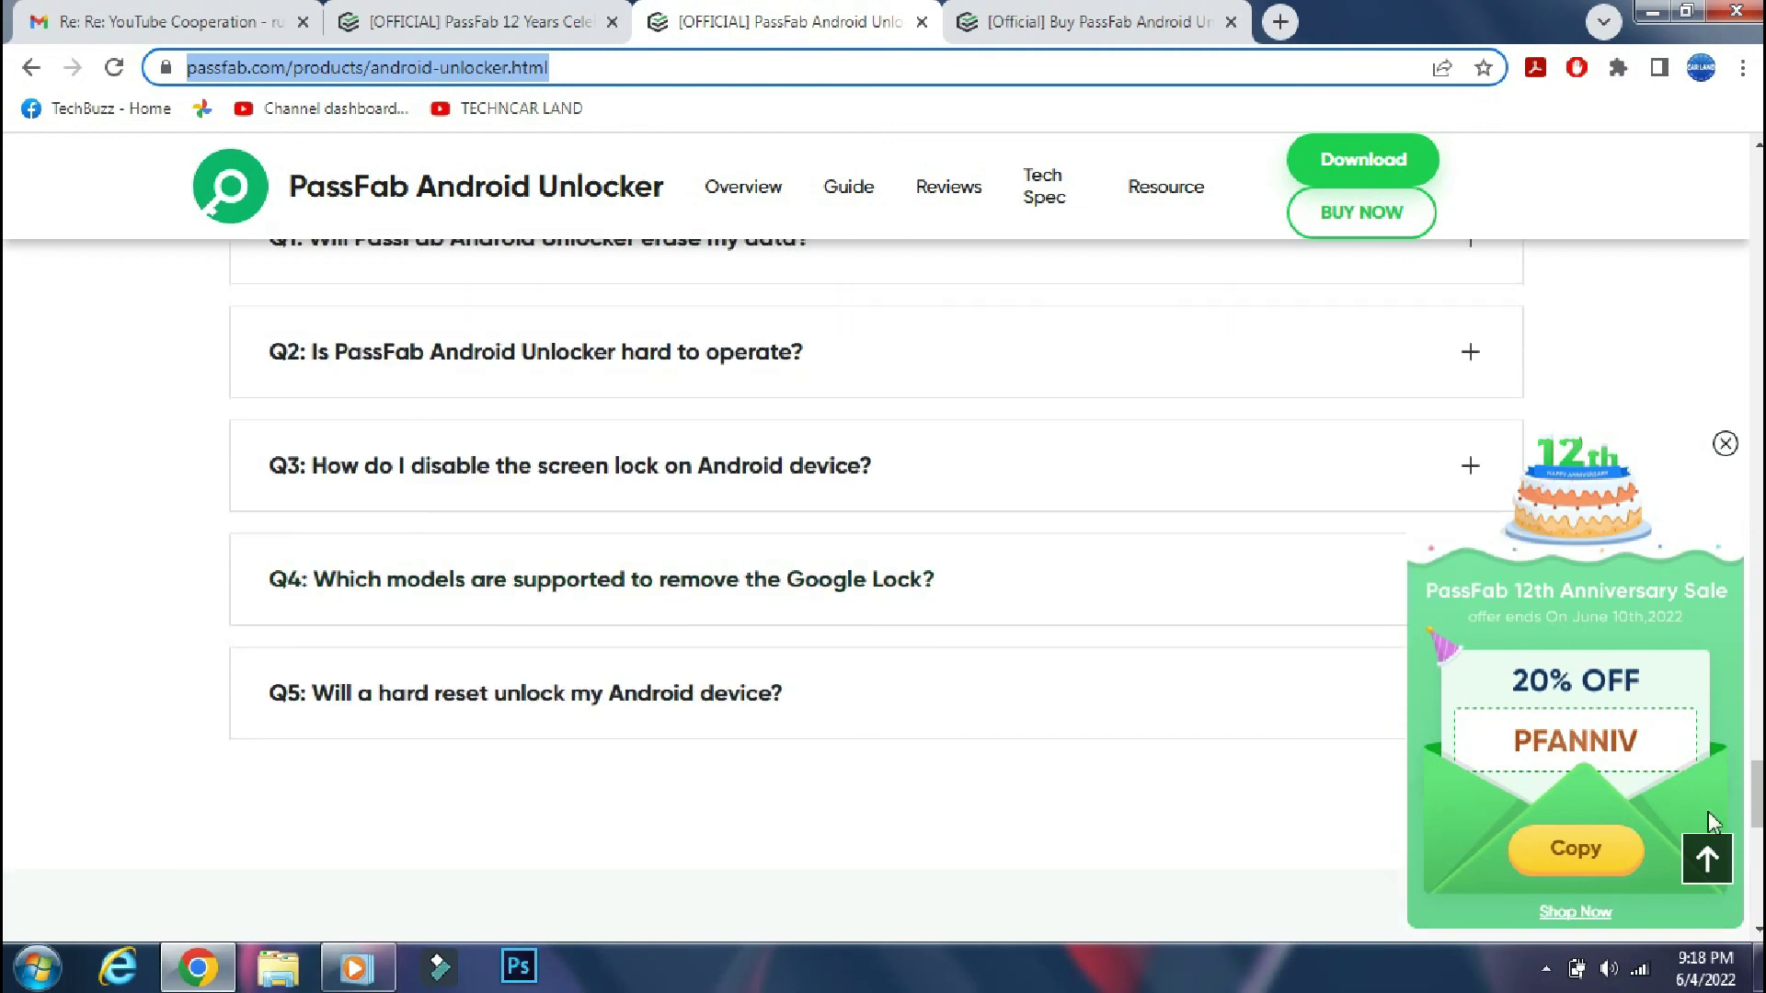
click(1707, 856)
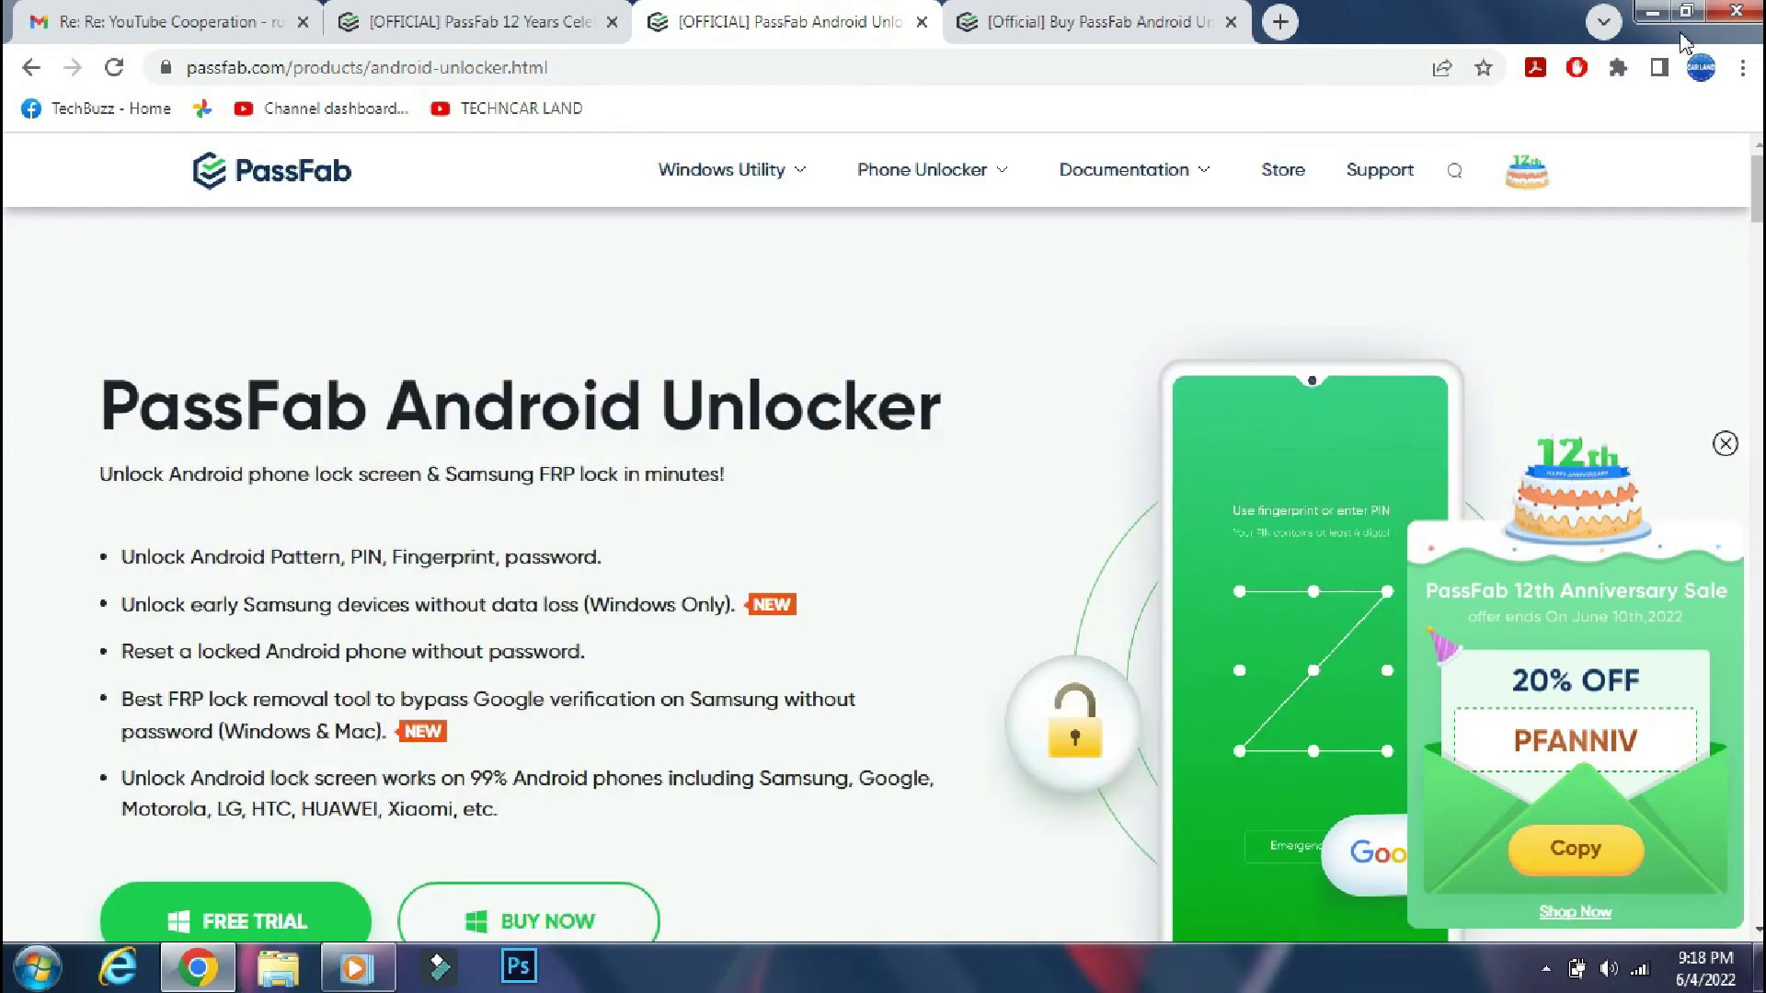